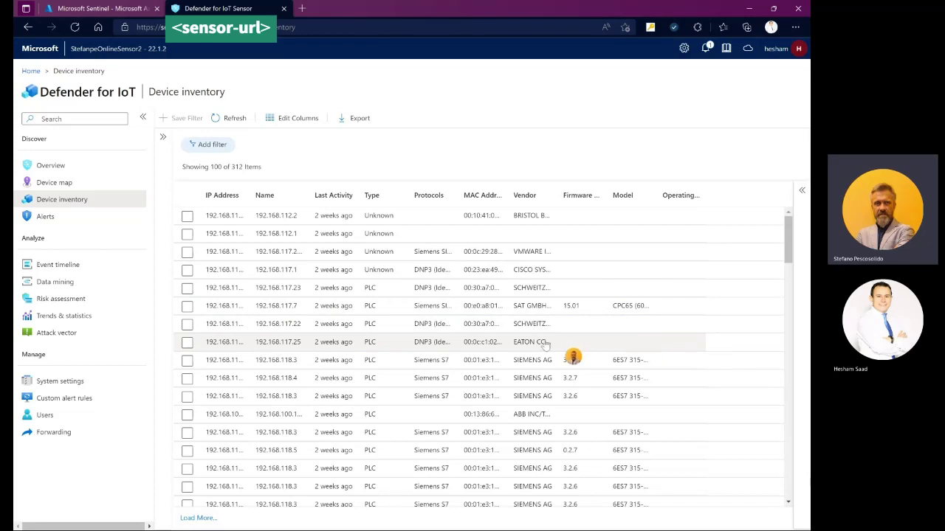
# View the summary of PLC 192.168.117.7, and open the full details of the Unauthorized Internet Connectivity Detected alert for source device 192.168.110.21
pyautogui.click(447, 317)
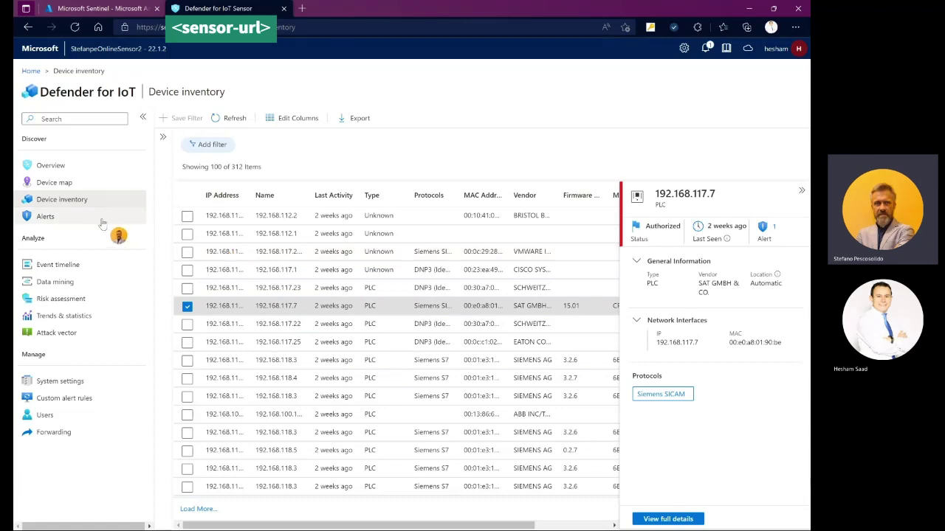
pyautogui.click(67, 219)
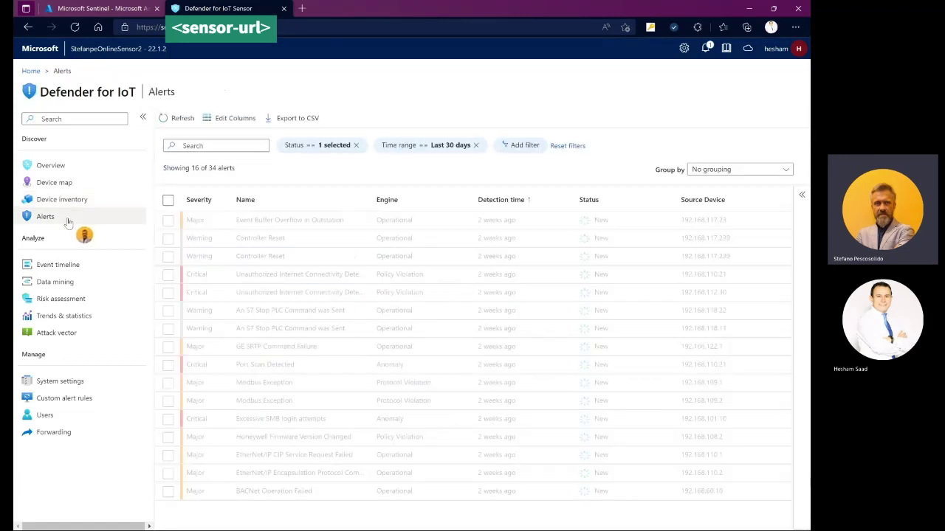
pyautogui.click(244, 275)
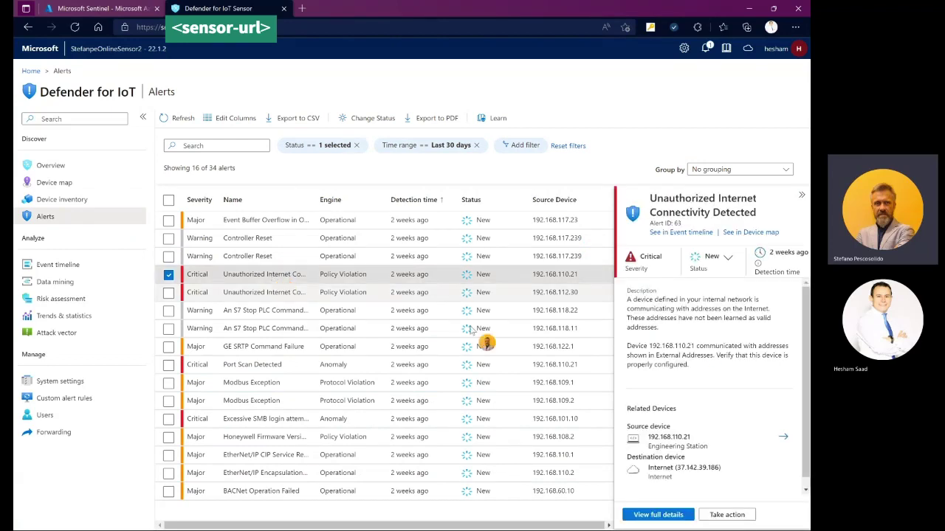
pyautogui.click(635, 515)
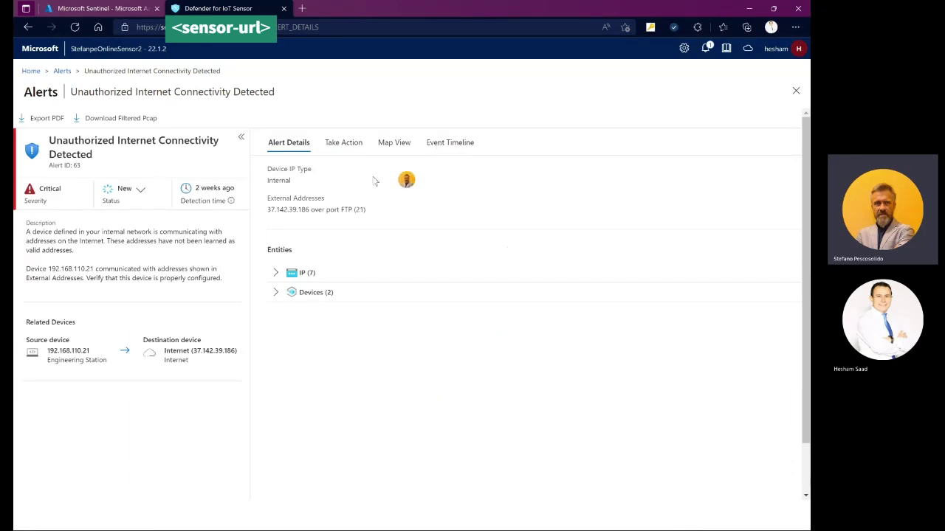
# Examine the alert's IP entities and event timeline, followed by the sensor-wide event timeline
pyautogui.click(276, 275)
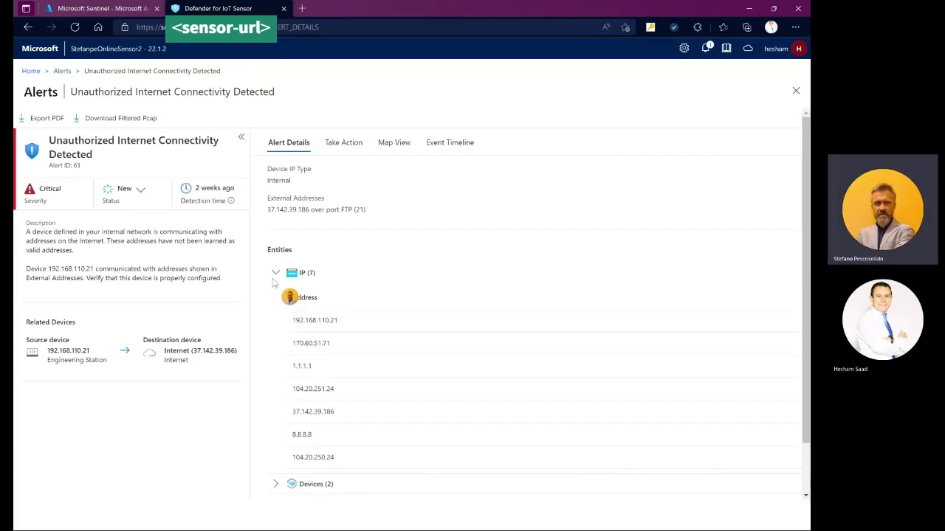
pyautogui.click(275, 273)
pyautogui.click(457, 151)
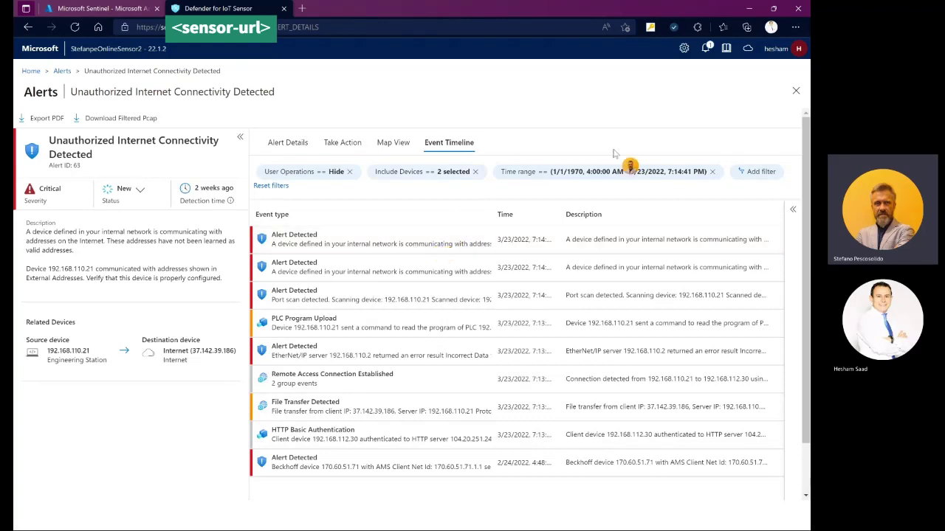
pyautogui.click(796, 91)
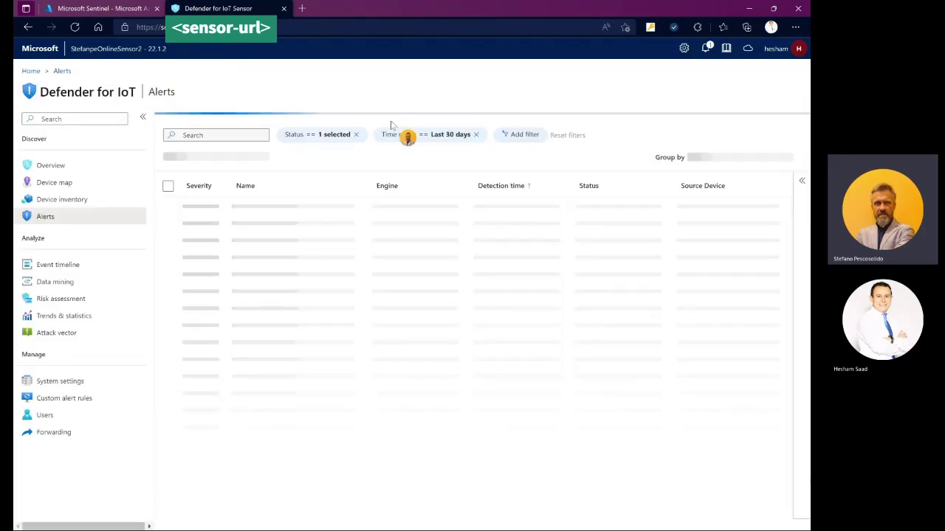
pyautogui.click(70, 266)
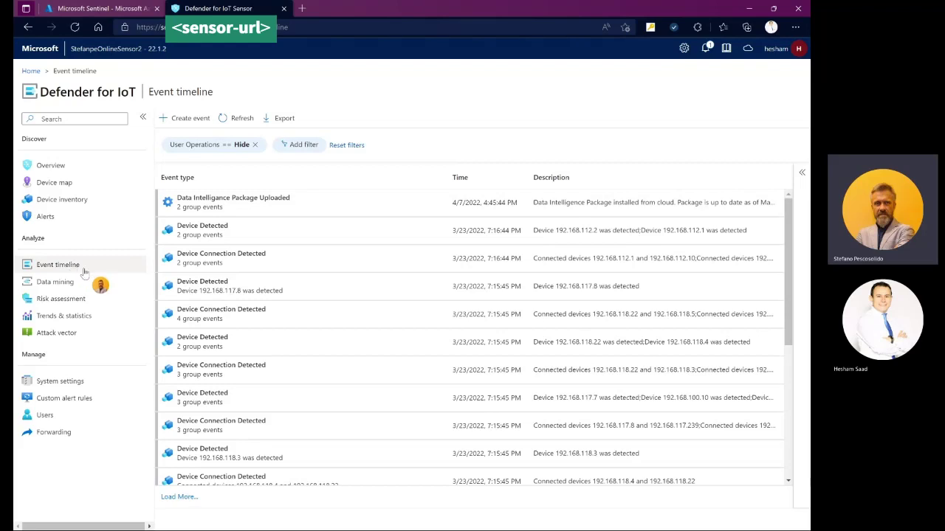
# Show the sensor's API access tokens under the integrations in the system settings
pyautogui.click(72, 382)
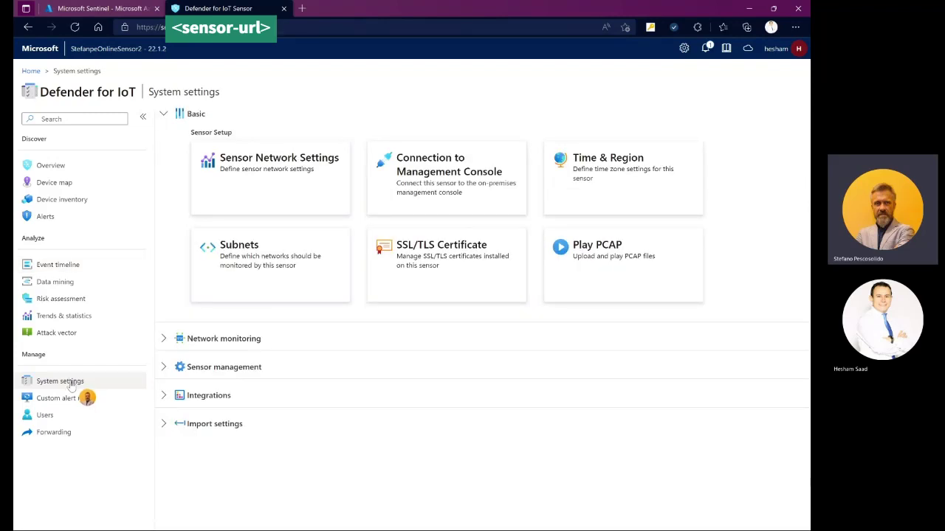
pyautogui.click(164, 396)
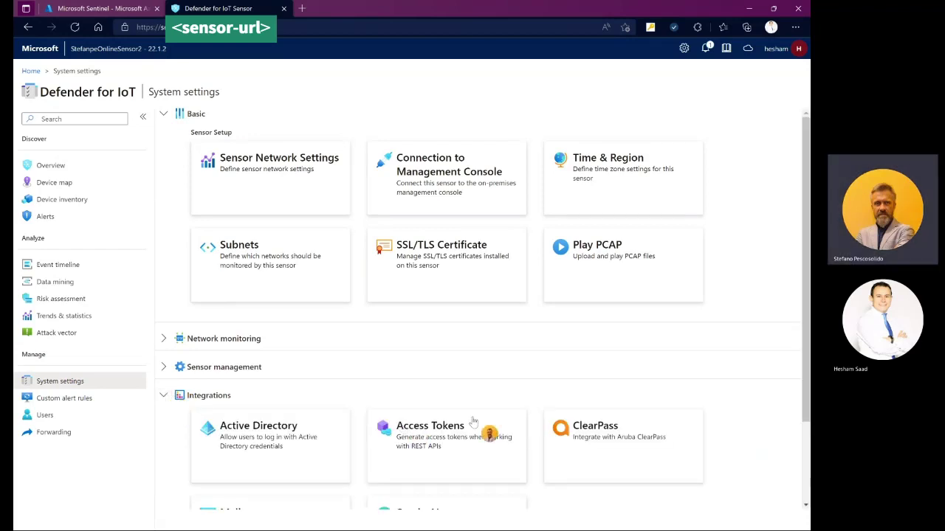
pyautogui.scroll(-2, 480, 424)
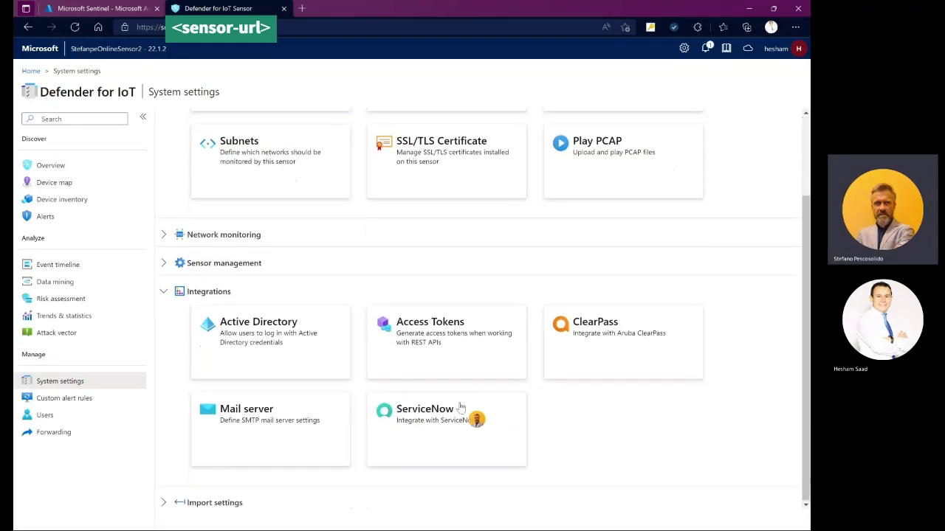
pyautogui.click(441, 336)
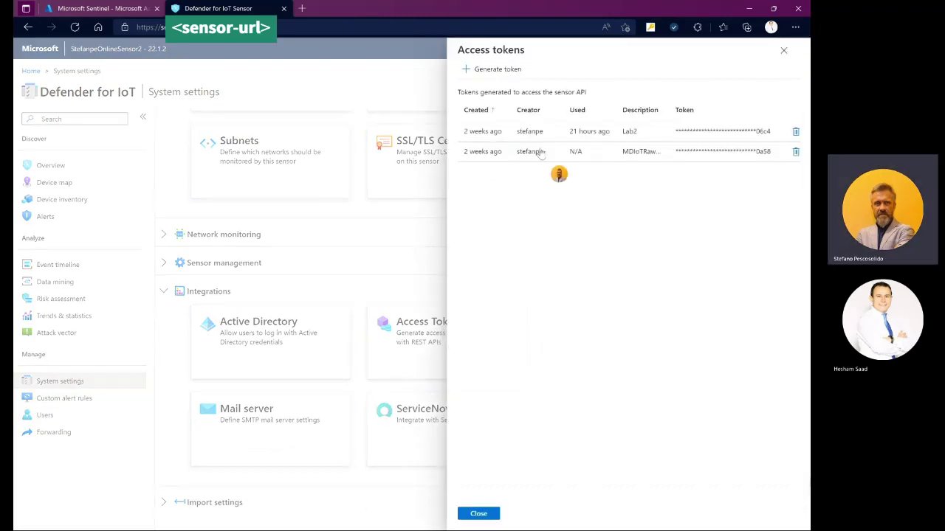
# Start a new access token with the description "Token1" and close the form without generating it
pyautogui.click(496, 70)
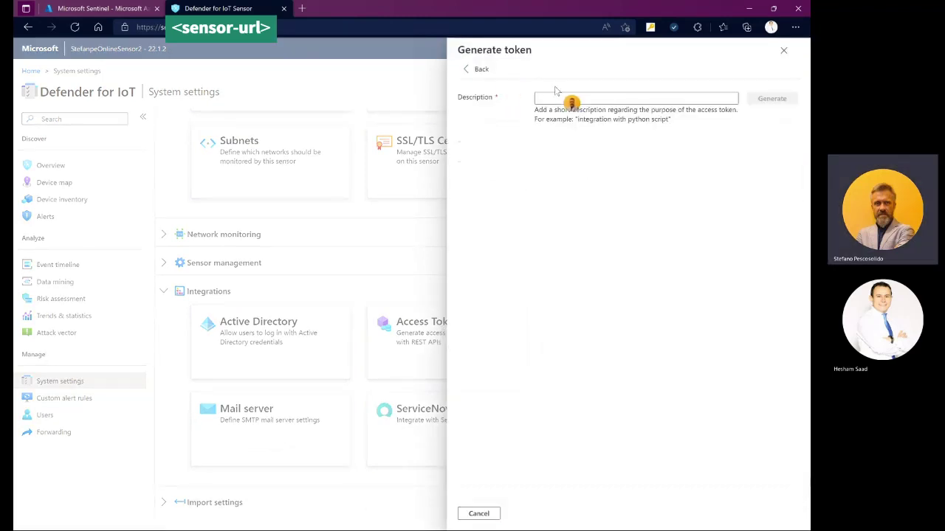
pyautogui.click(577, 99)
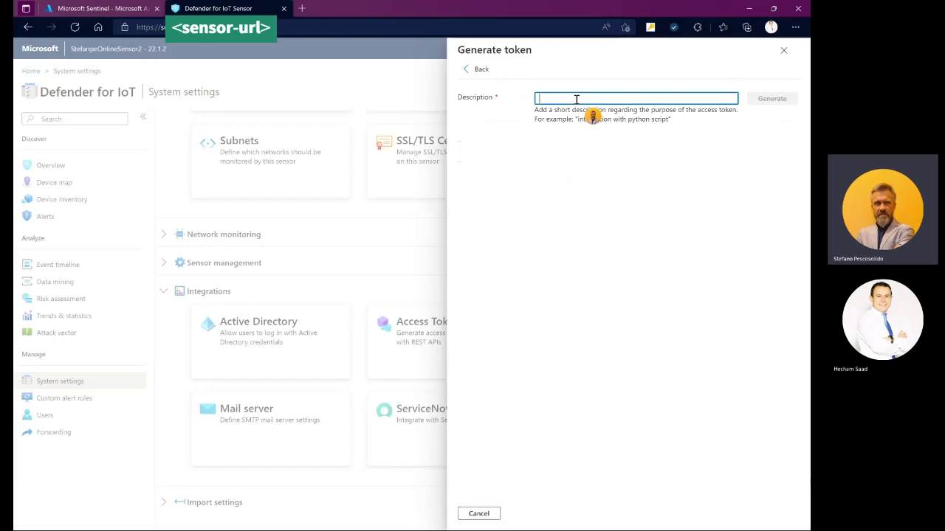
pyautogui.write('Token')
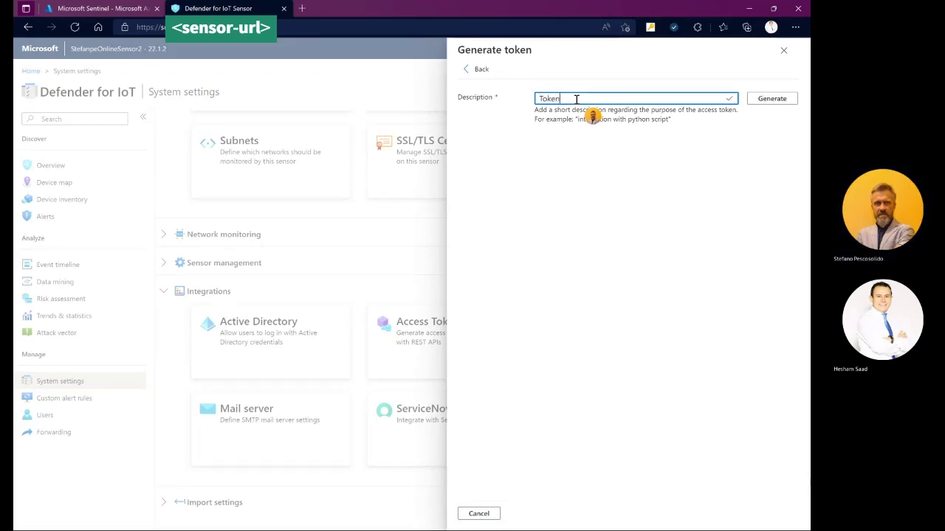
pyautogui.write('1')
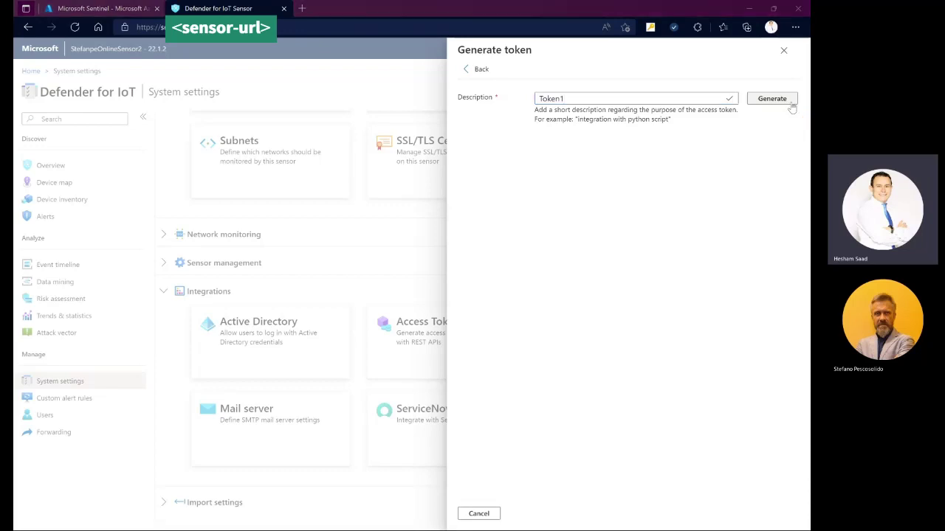
pyautogui.click(784, 52)
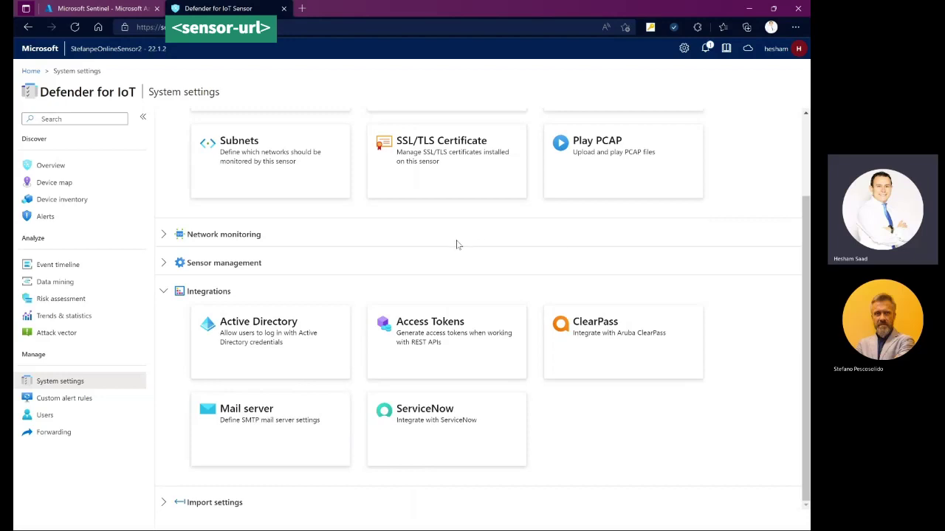
# Switch to Microsoft Sentinel and open the active playbook MDIoTGetRawData in the Logic app designer
pyautogui.click(105, 10)
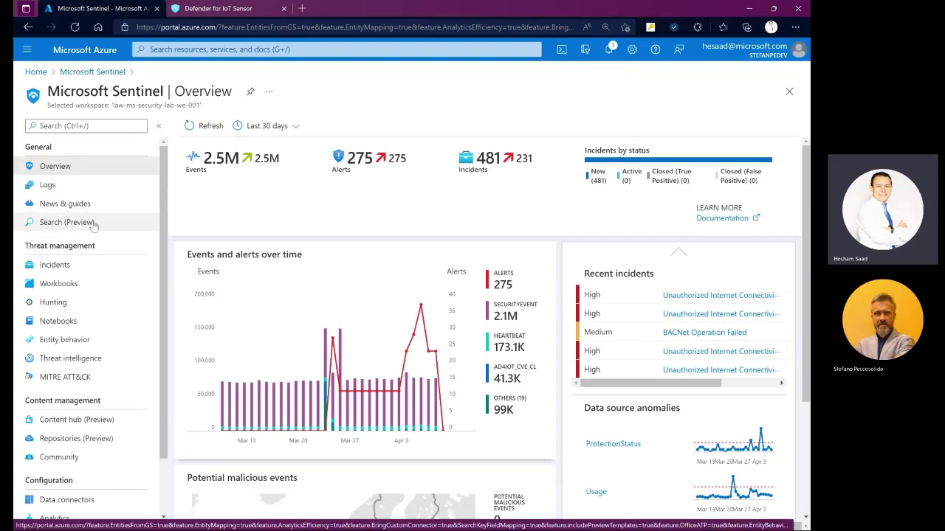
pyautogui.scroll(-2, 94, 225)
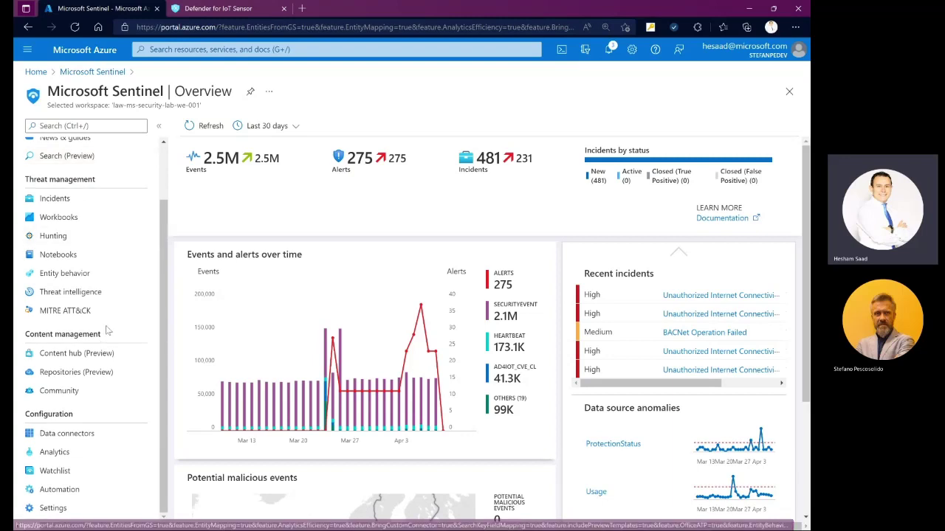
pyautogui.click(74, 489)
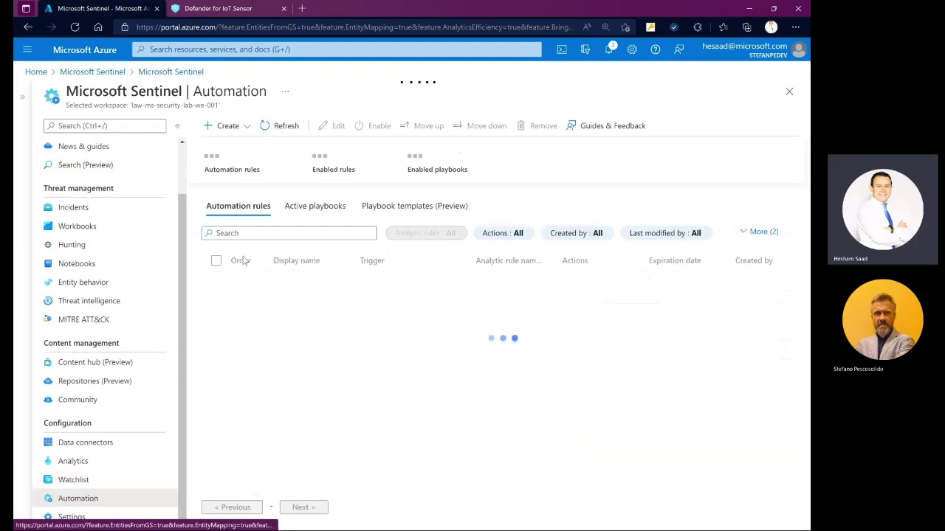
pyautogui.click(302, 208)
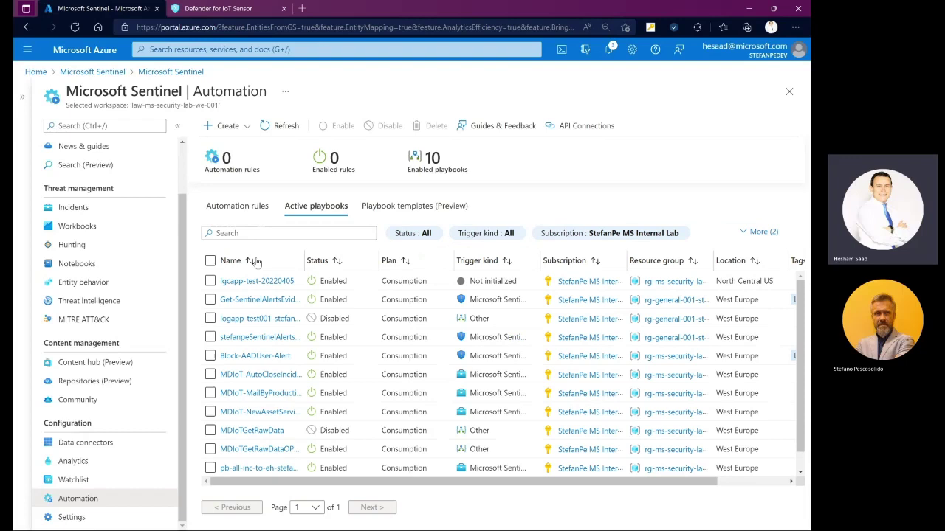
pyautogui.click(251, 433)
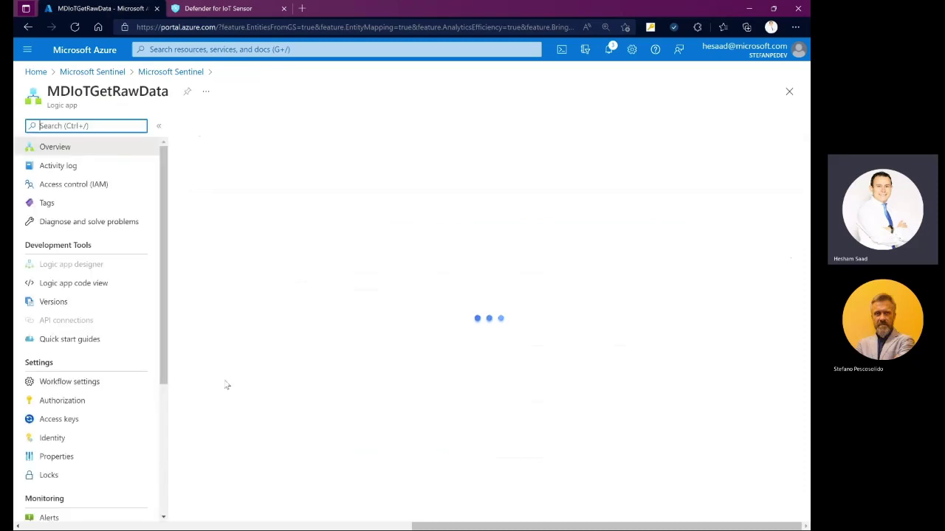
pyautogui.click(72, 266)
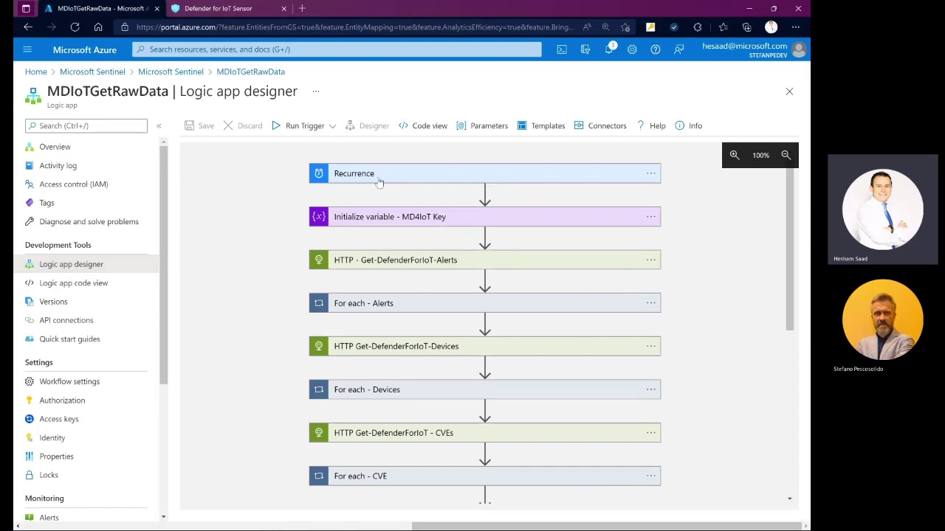
# Examine the playbook's Recurrence trigger settings and the variable initialized in the MD4IoT Key action, collapsing each one again
pyautogui.click(379, 177)
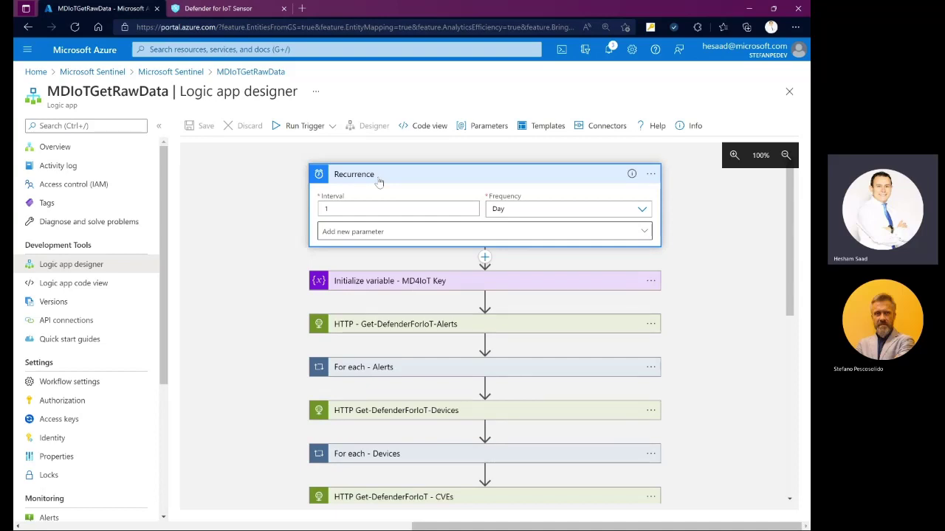
pyautogui.click(378, 182)
pyautogui.click(389, 219)
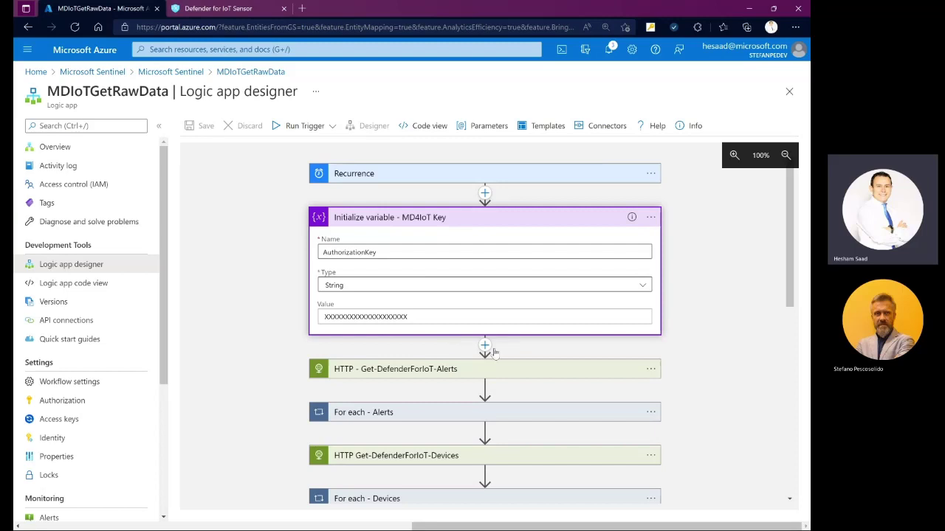
pyautogui.click(502, 218)
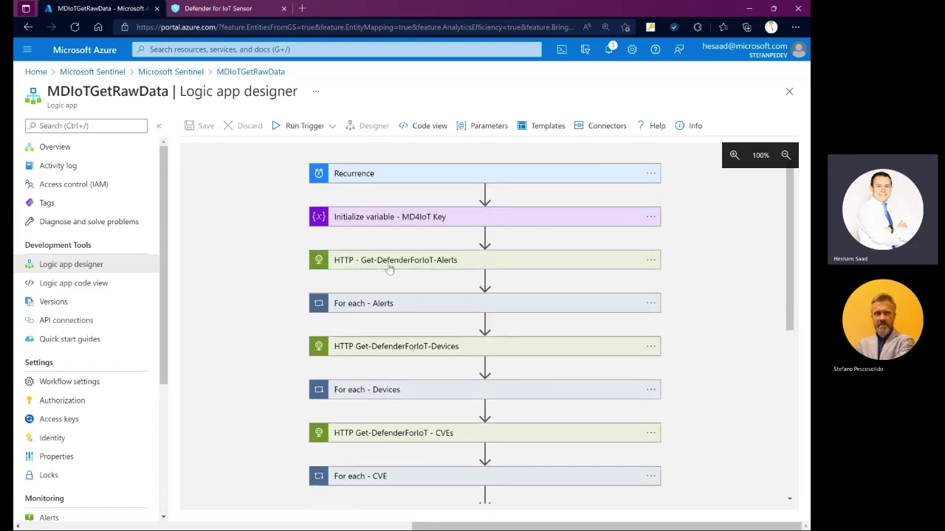
# Examine the HTTP - Get-DefenderForIoT-Alerts request settings, and review the remaining actions through to the end of the workflow
pyautogui.click(357, 263)
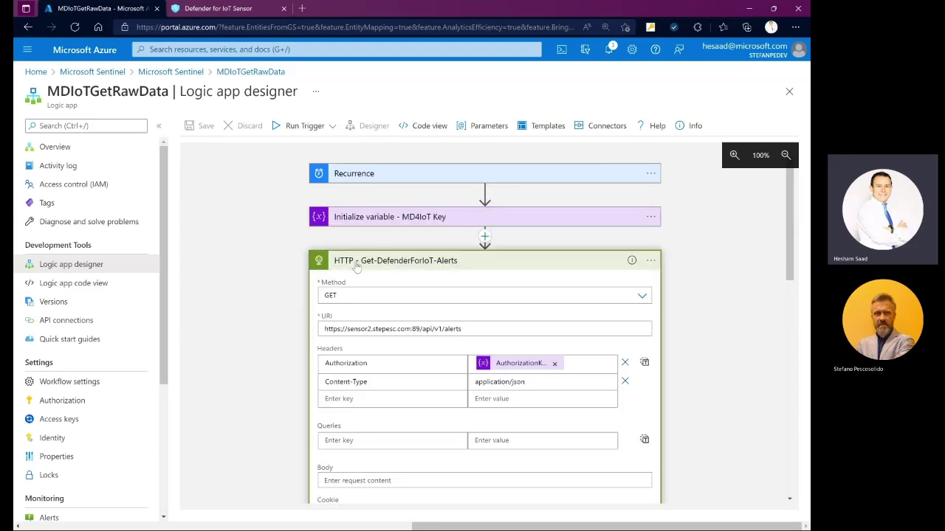
pyautogui.scroll(-1, 357, 268)
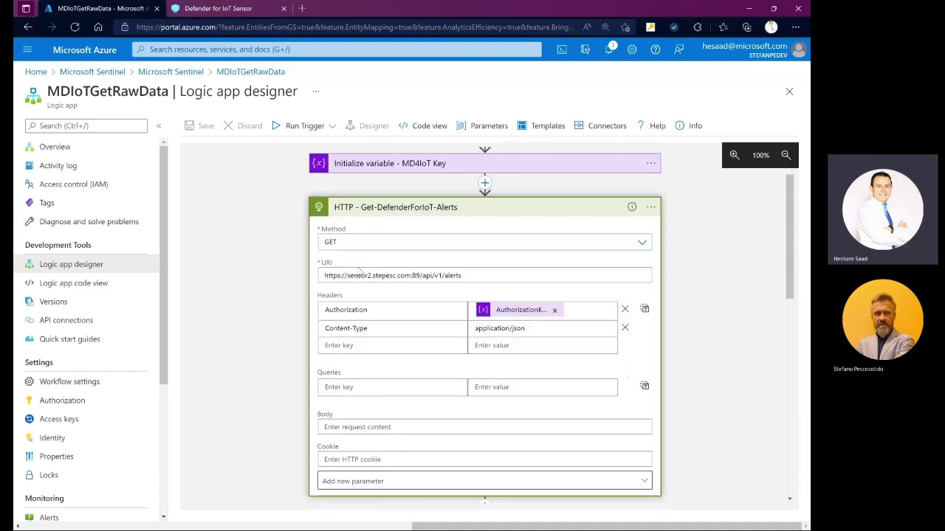
pyautogui.click(401, 207)
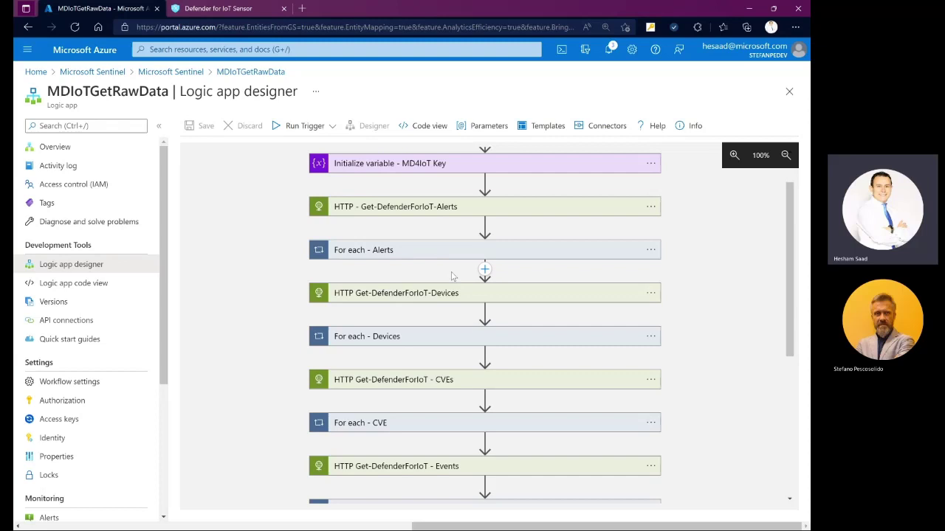
pyautogui.scroll(-1, 442, 266)
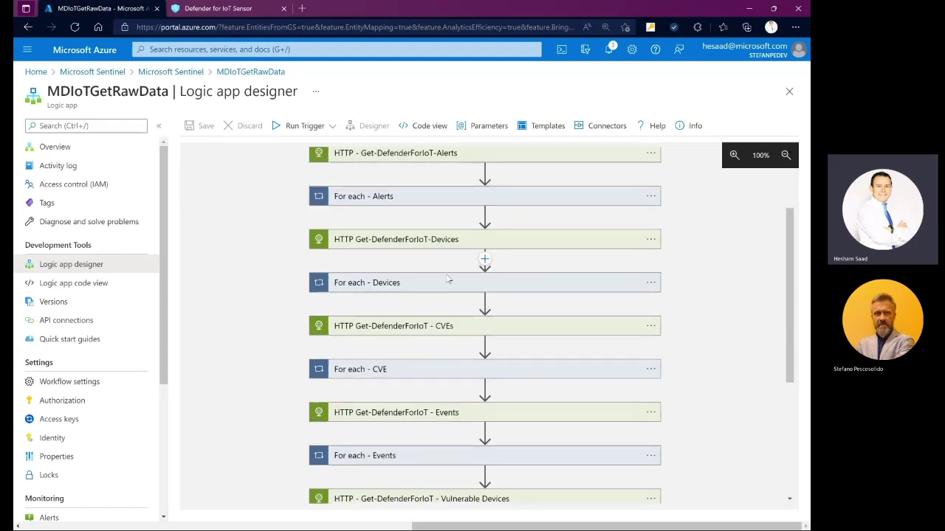
pyautogui.scroll(-4, 439, 340)
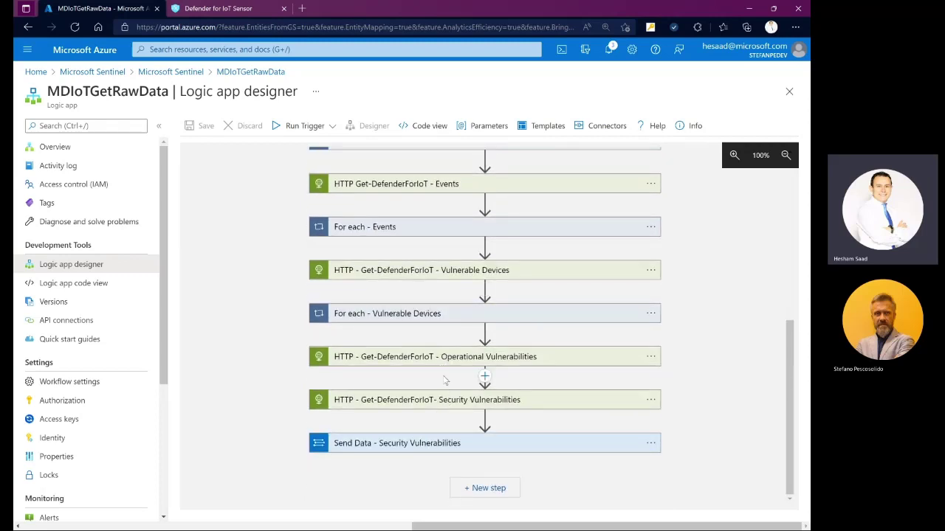
pyautogui.scroll(6, 443, 376)
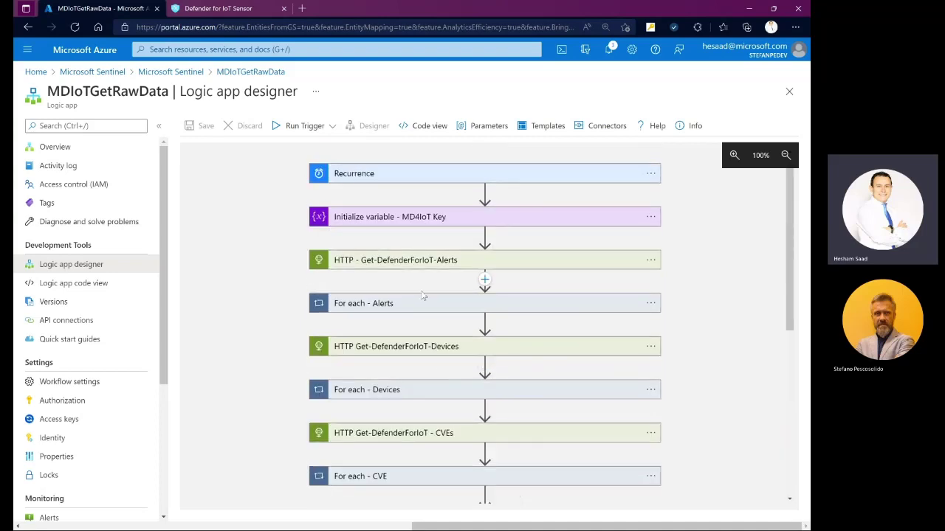
# Examine the method, URI and headers of the HTTP Get-DefenderForIoT-Devices request
pyautogui.scroll(-1, 421, 347)
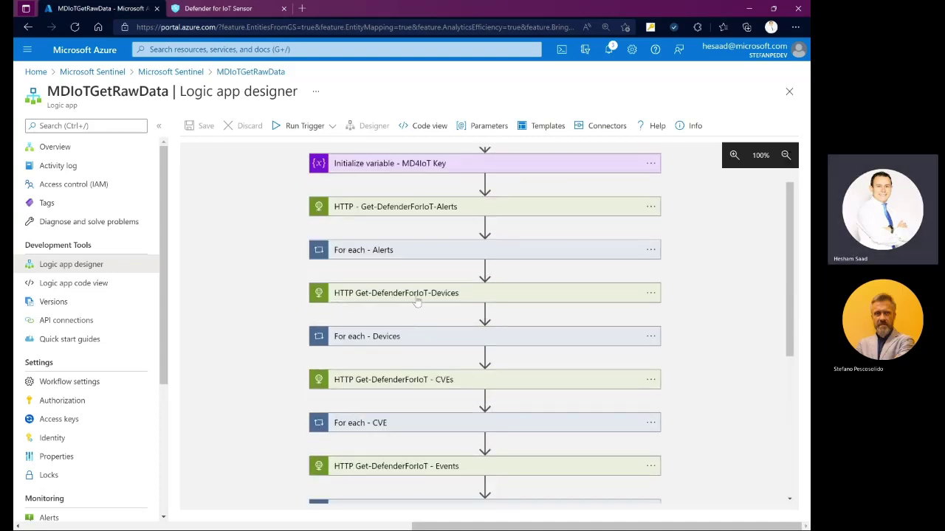
pyautogui.click(417, 295)
pyautogui.scroll(-3, 402, 376)
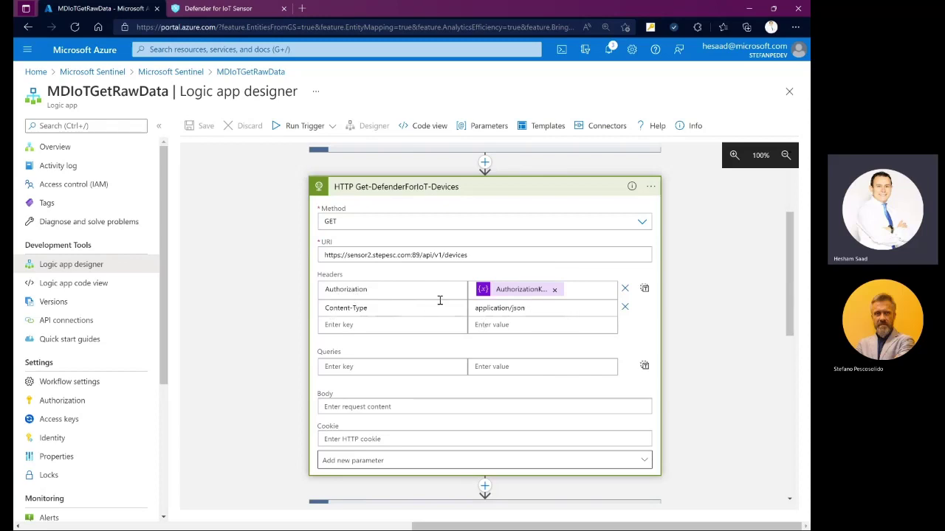
pyautogui.scroll(-2, 506, 350)
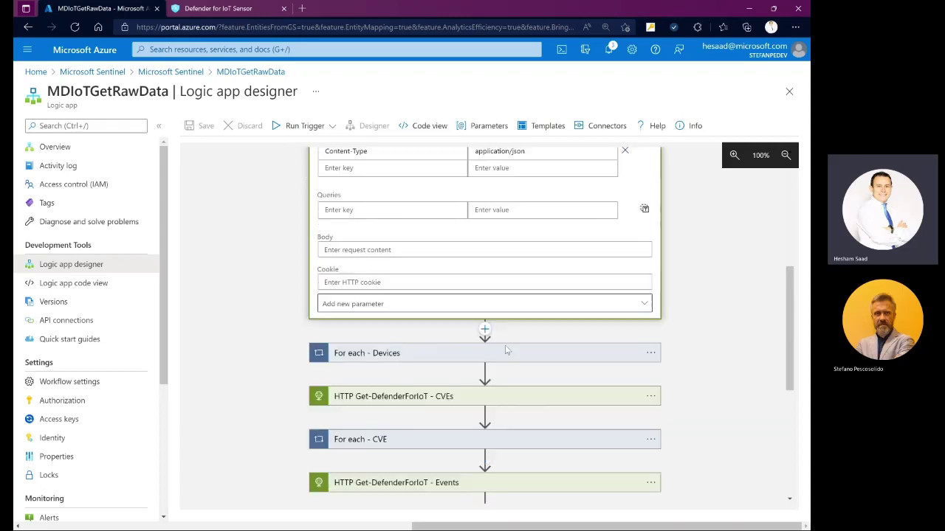
# Recheck the HTTP Get-DefenderForIoT-Devices request settings and expand the For each - Devices loop to examine its input
pyautogui.scroll(1, 507, 351)
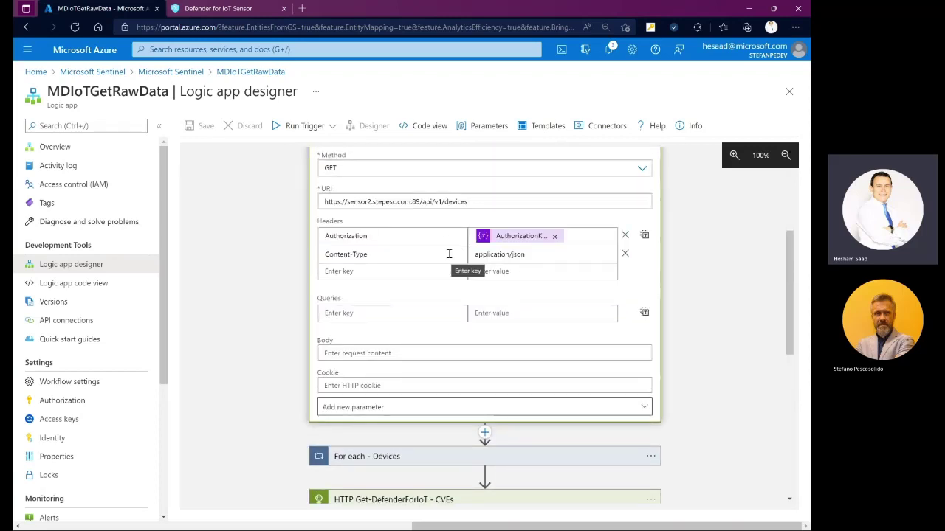
pyautogui.scroll(1, 454, 273)
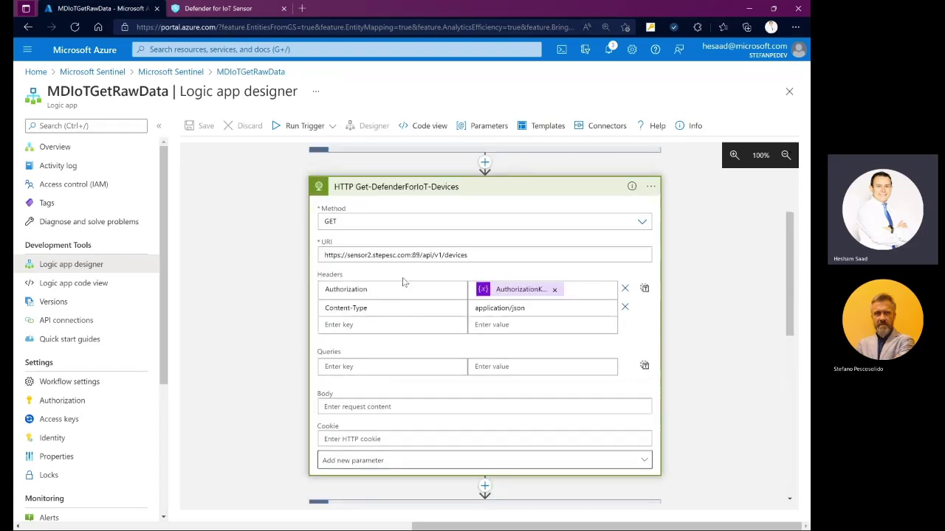
pyautogui.scroll(-2, 403, 281)
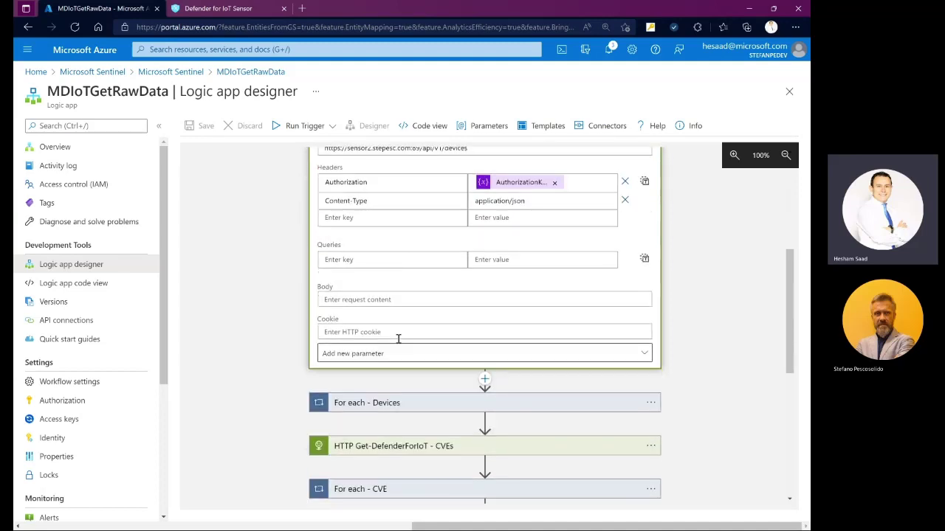
pyautogui.click(421, 404)
pyautogui.scroll(-2, 421, 404)
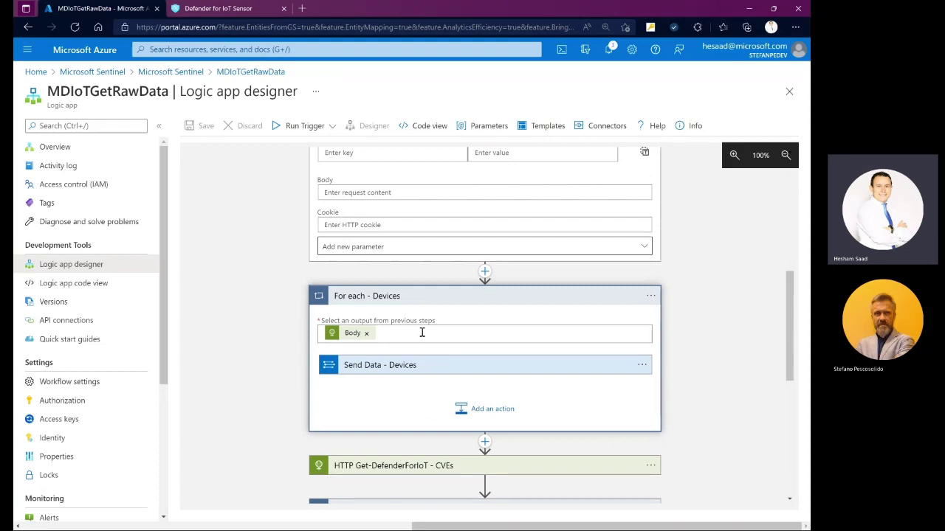
pyautogui.scroll(4, 422, 333)
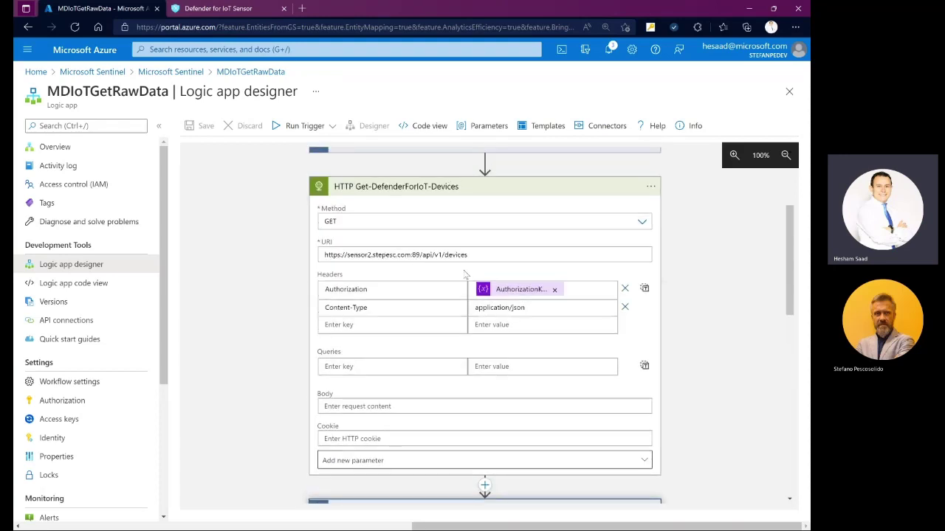
pyautogui.scroll(-4, 451, 317)
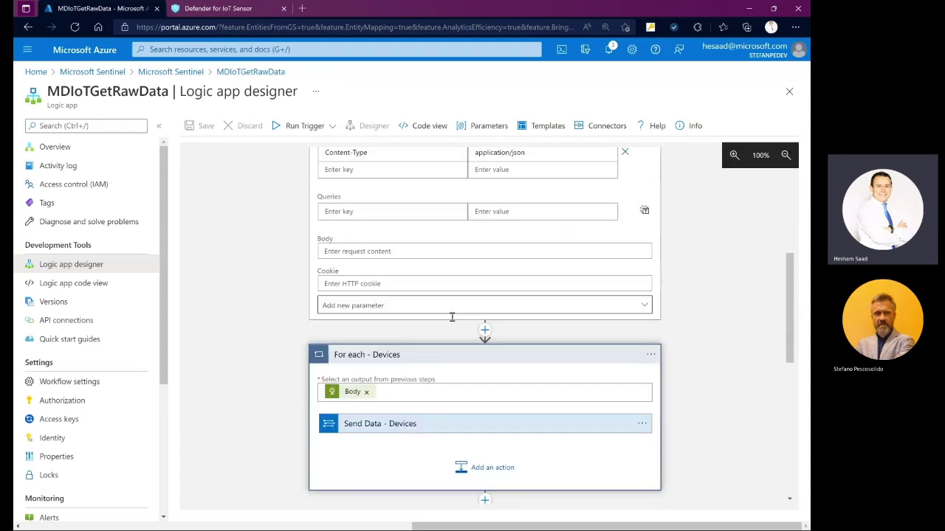
# Expand the Send Data - Devices action and examine its JSON request body and custom log name alongside the devices request
pyautogui.click(423, 366)
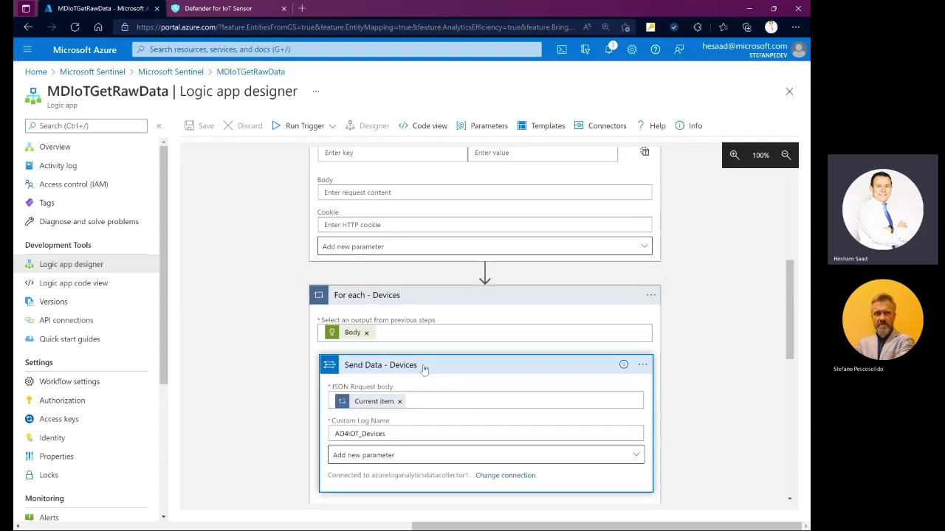
pyautogui.scroll(-1, 349, 325)
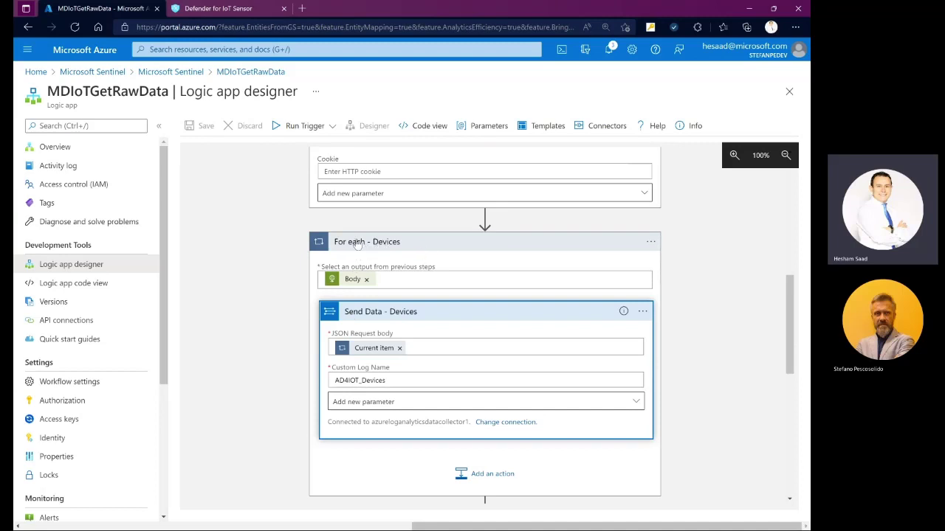
pyautogui.scroll(1, 387, 302)
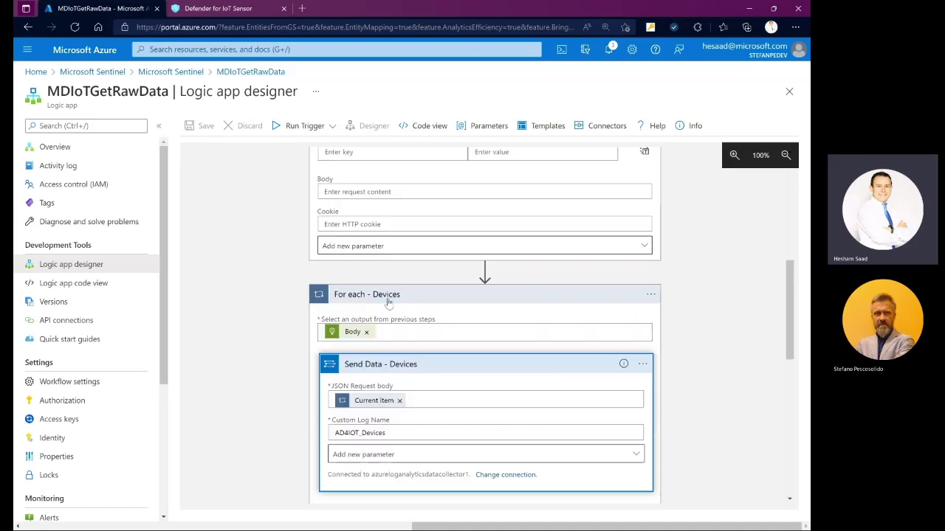
pyautogui.scroll(5, 388, 301)
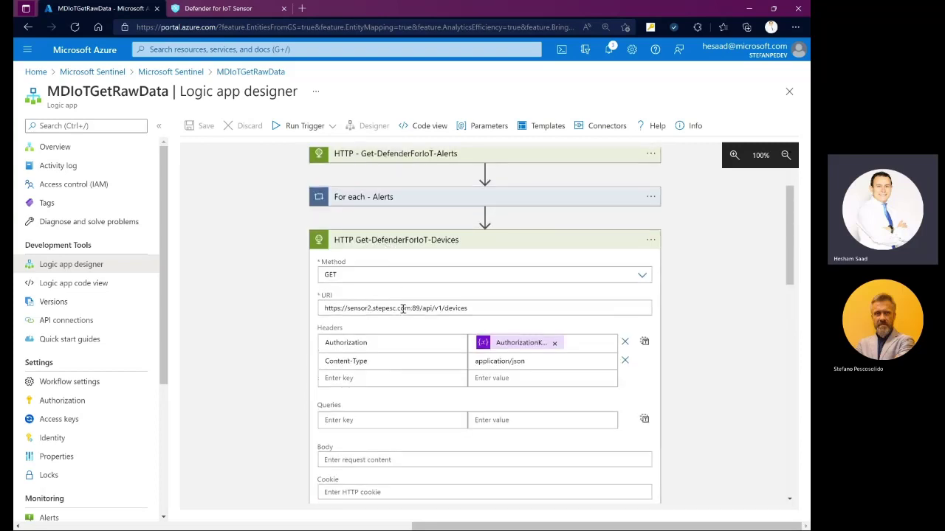
pyautogui.scroll(-5, 402, 310)
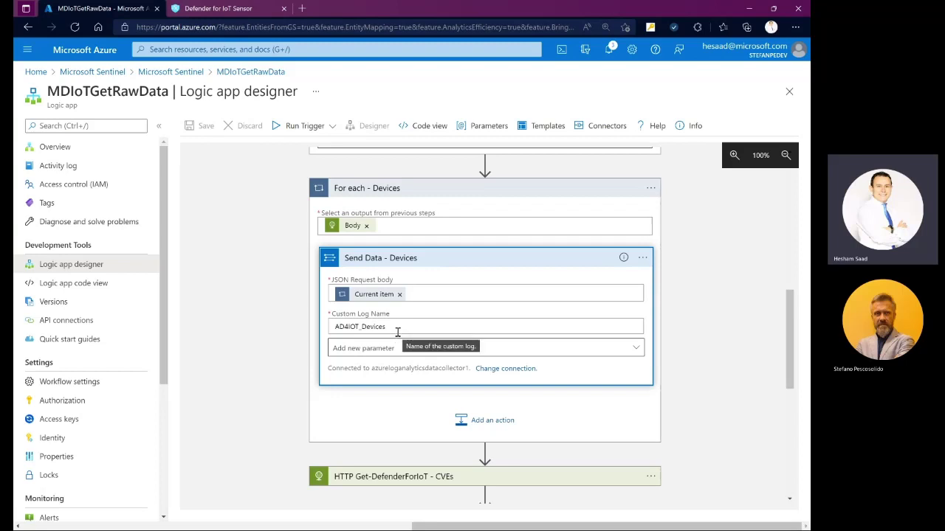
# Expand the For each - CVE loop and its Send Data - CVE action, and review the remaining actions to the workflow's end
pyautogui.scroll(-3, 381, 303)
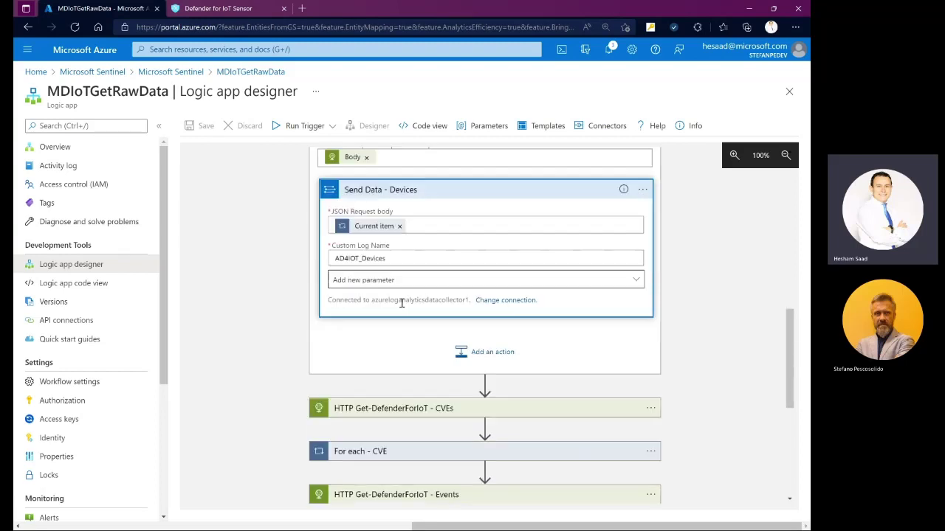
pyautogui.click(392, 359)
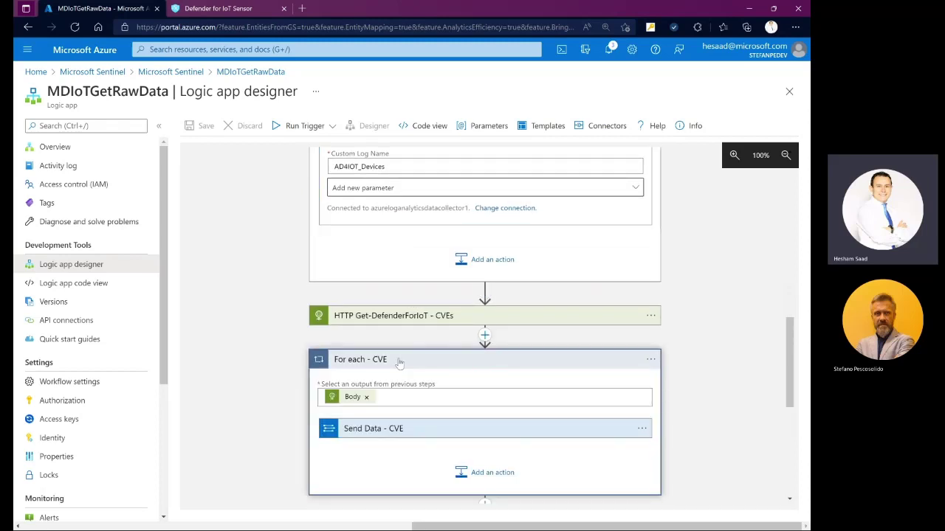
pyautogui.scroll(-3, 398, 354)
pyautogui.click(414, 220)
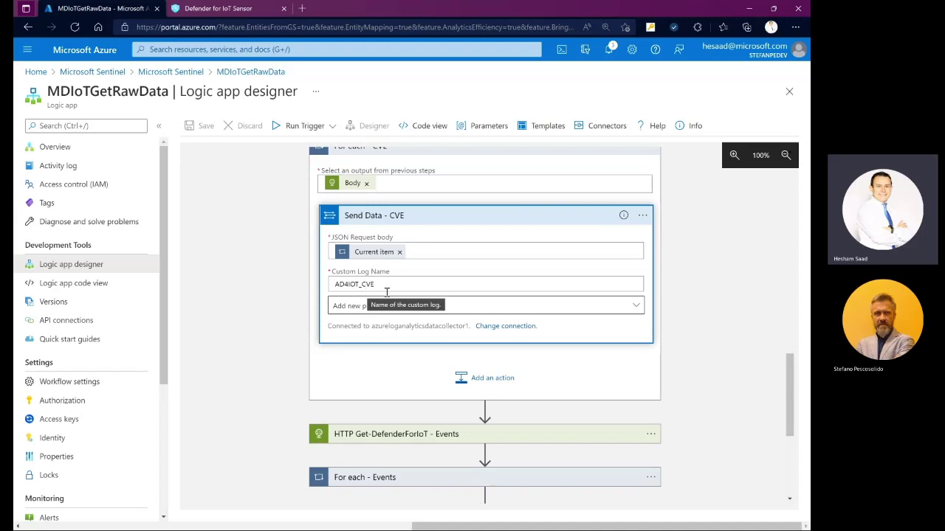
pyautogui.scroll(-3, 369, 296)
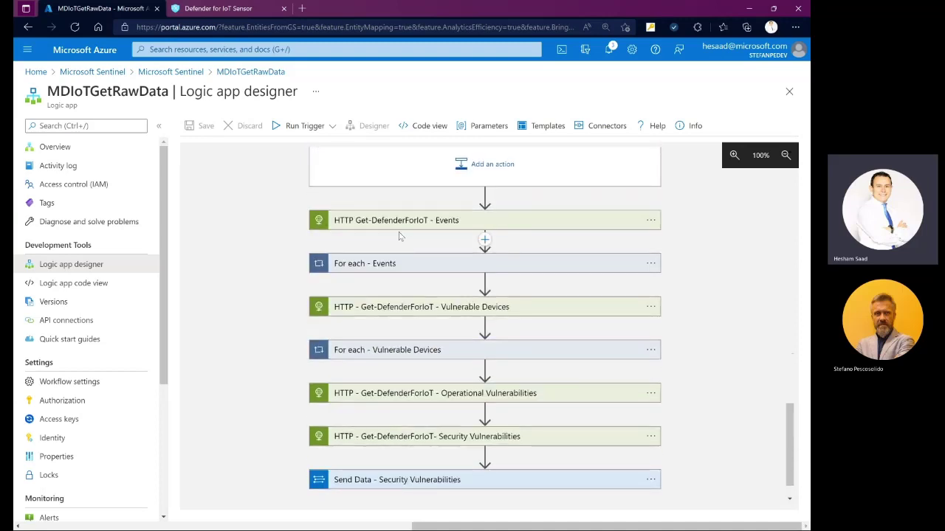
pyautogui.scroll(-1, 428, 310)
pyautogui.scroll(-1, 429, 313)
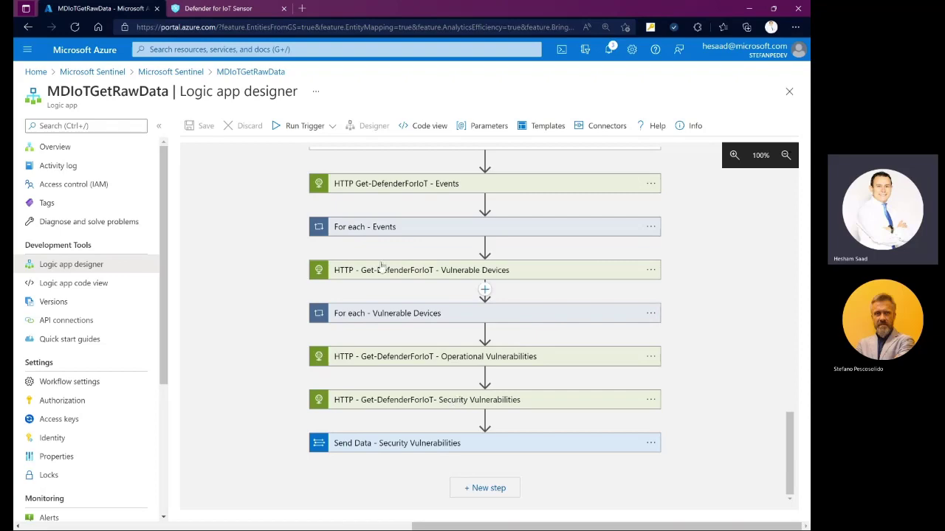
# Return to Microsoft Sentinel, open the workspace's Logs, and expand the Custom Logs group of tables
pyautogui.click(170, 71)
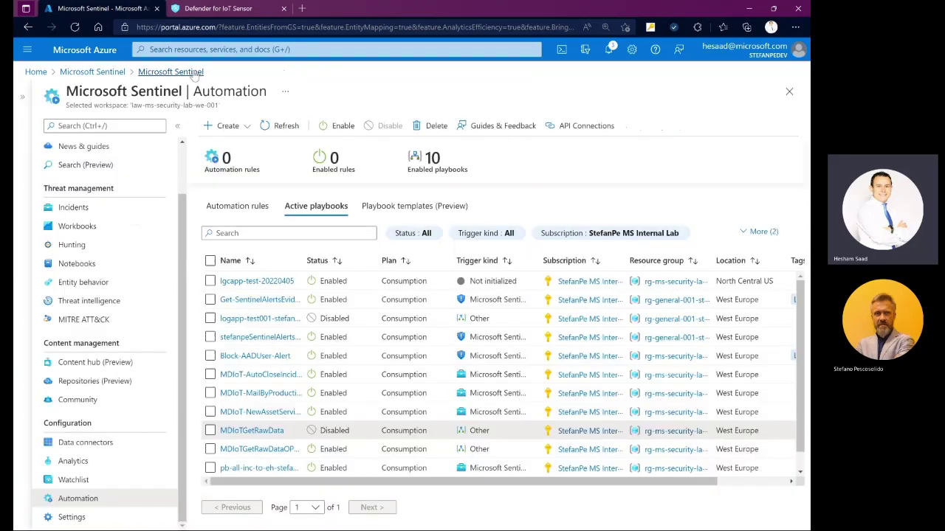
pyautogui.scroll(2, 136, 284)
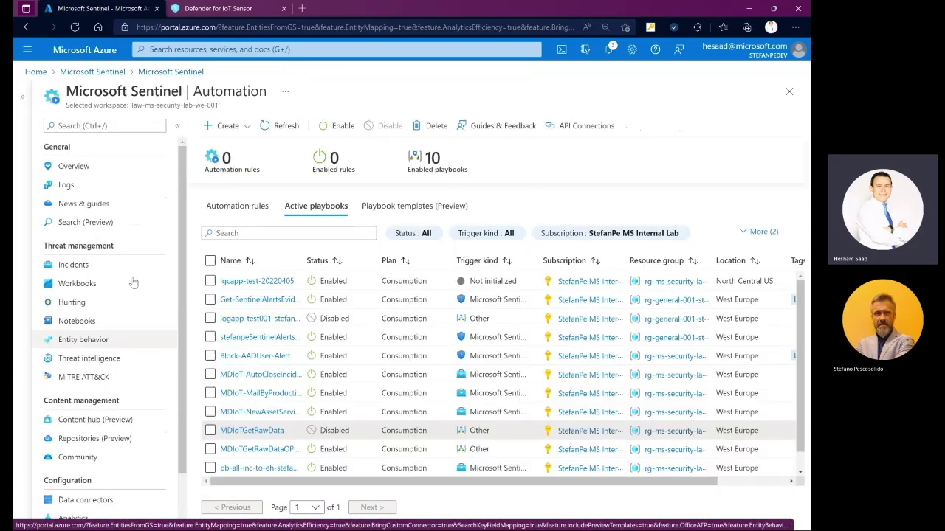
pyautogui.click(112, 190)
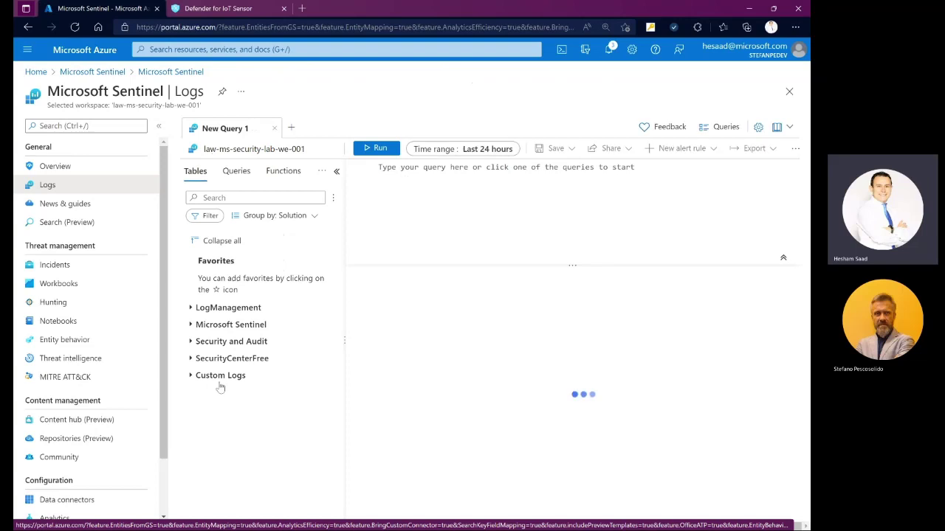
pyautogui.click(190, 376)
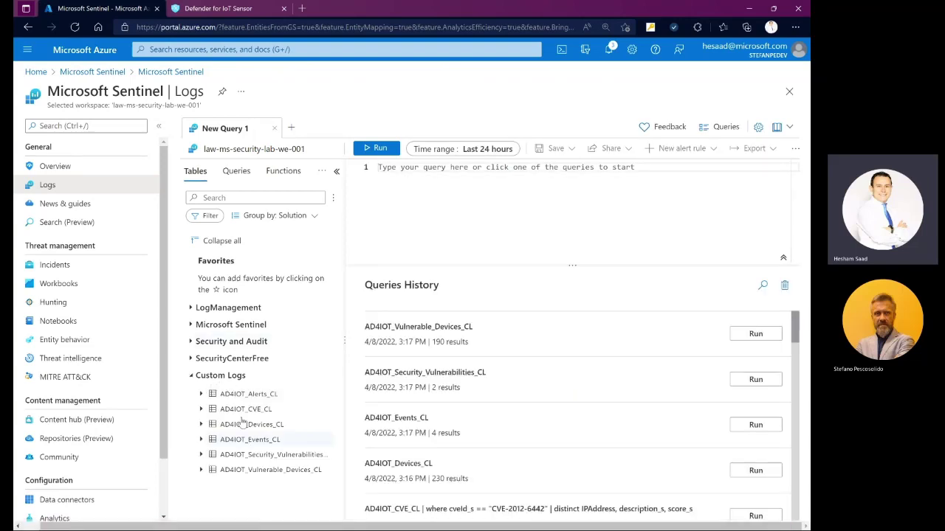
pyautogui.moveTo(249, 444)
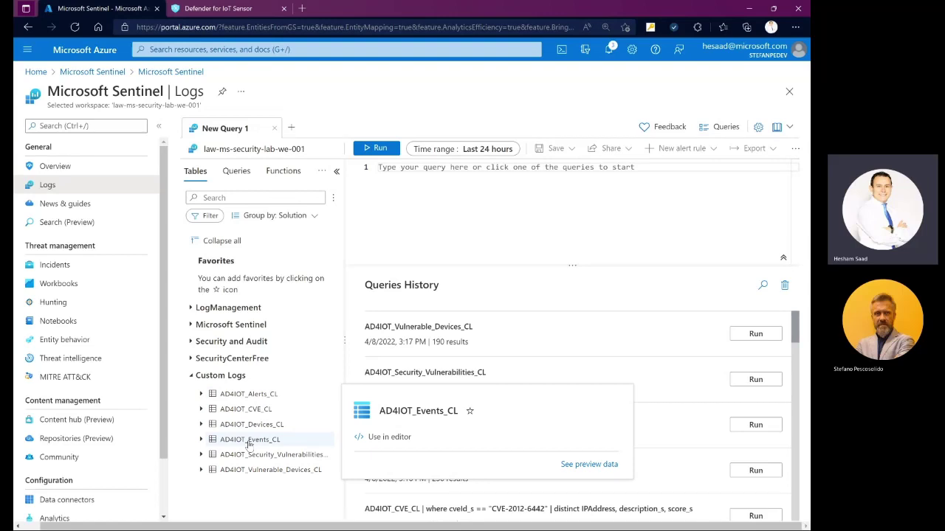
# Query the AD4IOT_Devices_CL table in the query editor and run it
pyautogui.click(488, 178)
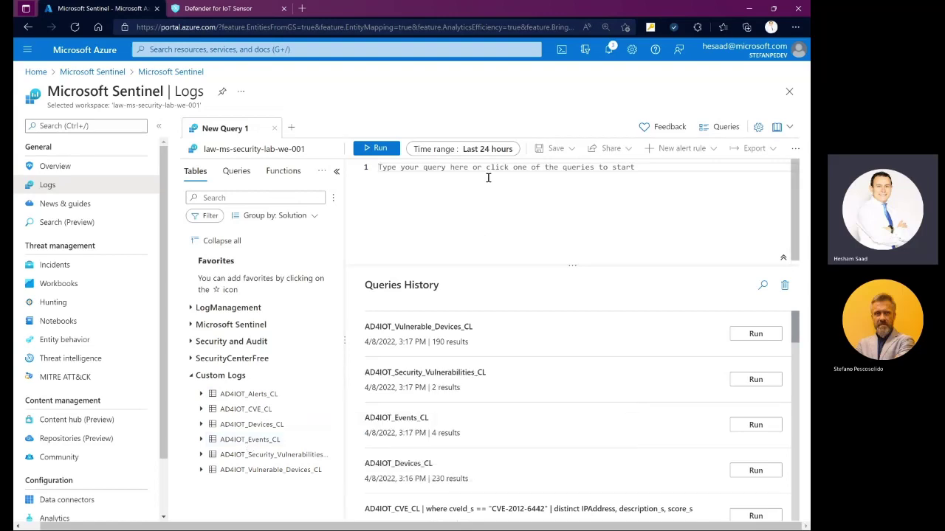
pyautogui.write('ad4i')
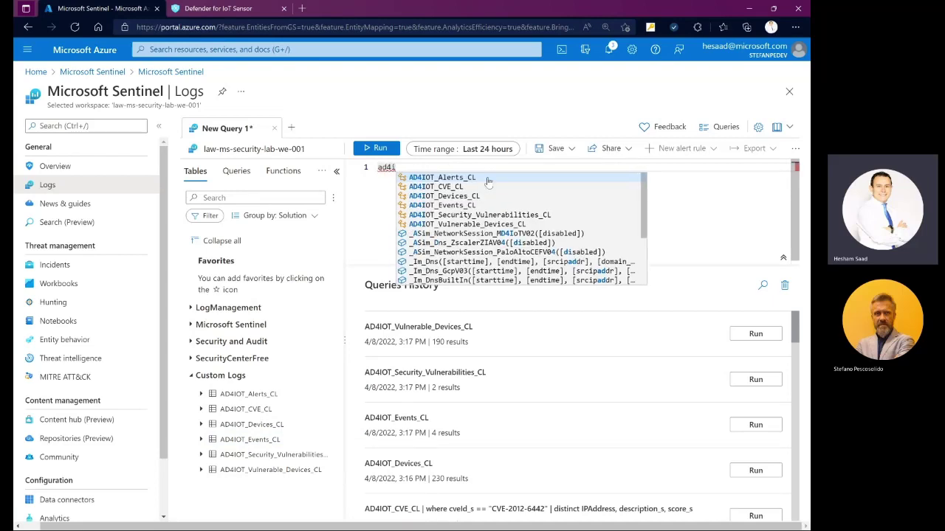
pyautogui.press('Down')
pyautogui.press('Return')
pyautogui.press('Escape')
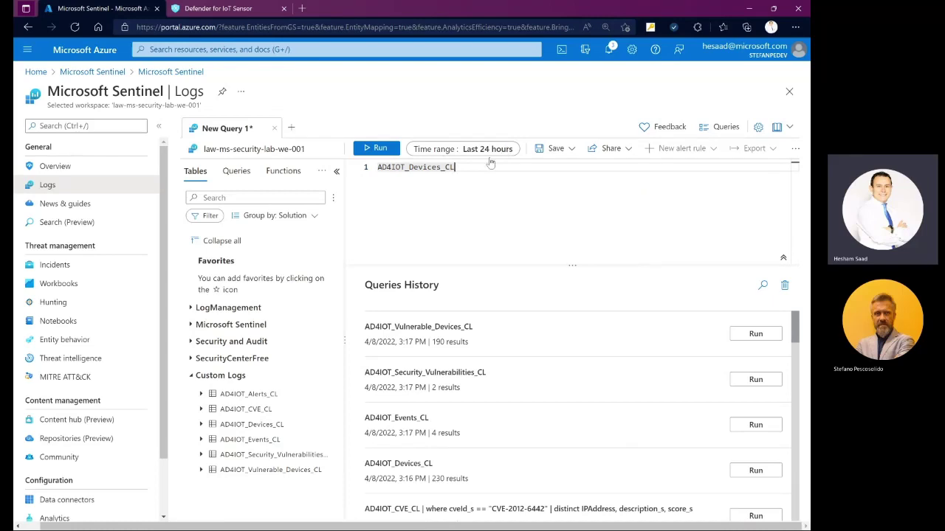
pyautogui.click(378, 148)
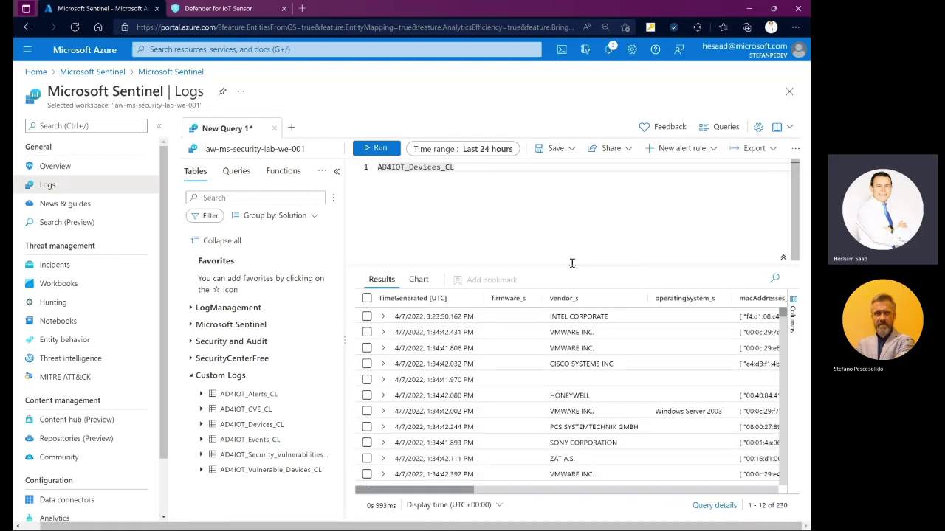
# Collapse the schema pane and examine the details of the INTEL CORPORATE device record and the first Windows Server 2003 record
pyautogui.click(337, 172)
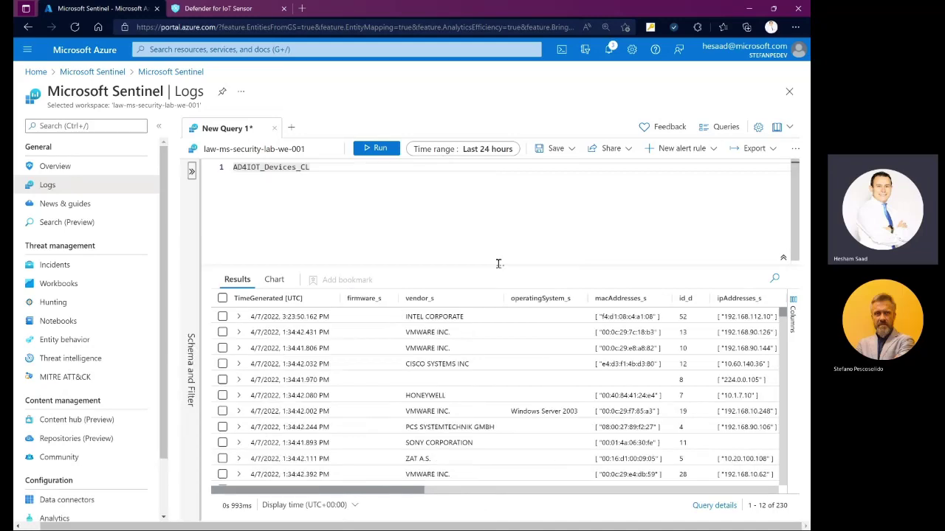
pyautogui.click(238, 316)
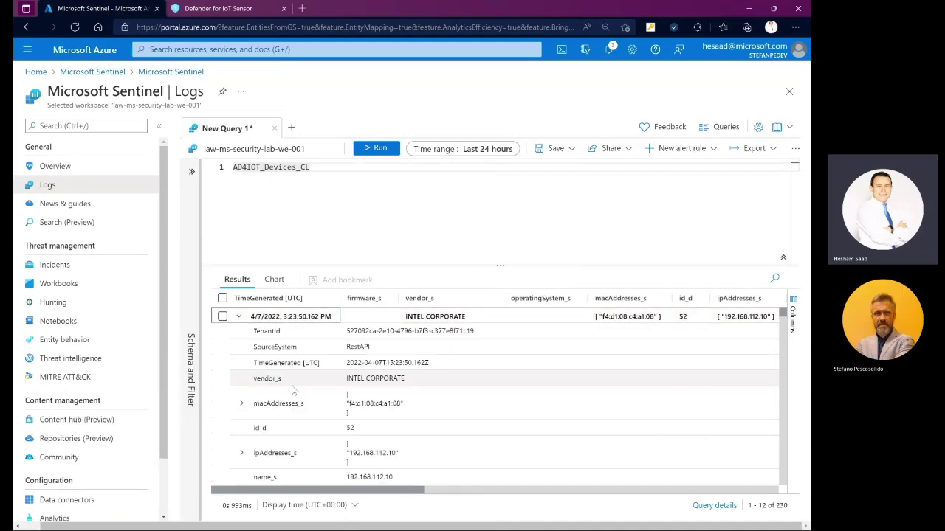
pyautogui.click(239, 316)
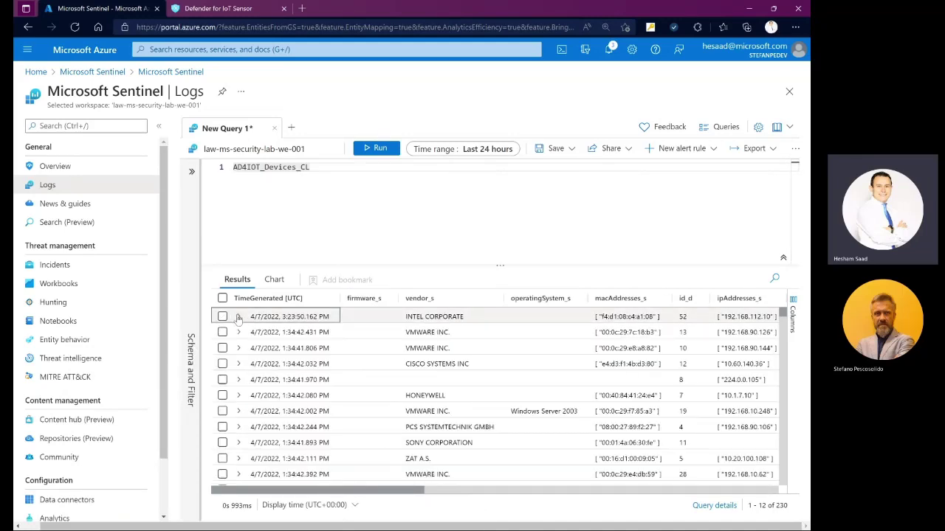
pyautogui.click(238, 411)
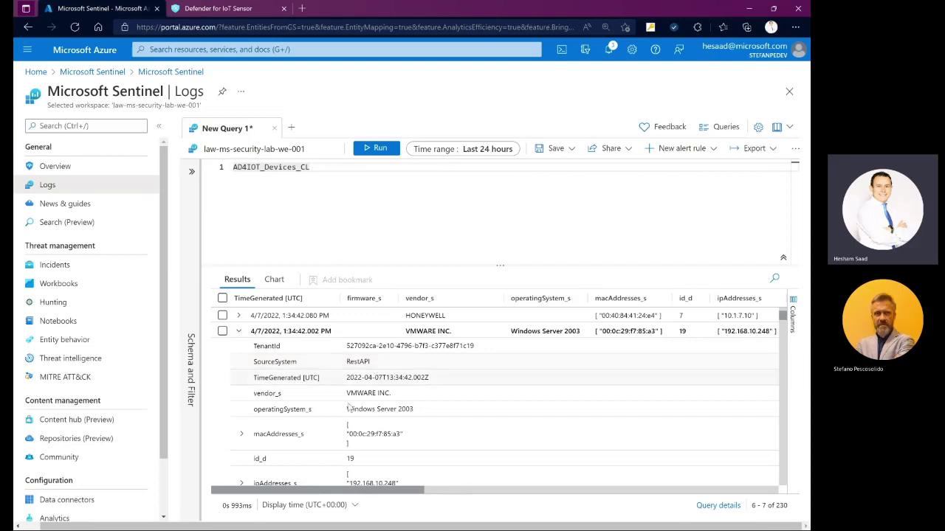
pyautogui.scroll(-3, 270, 422)
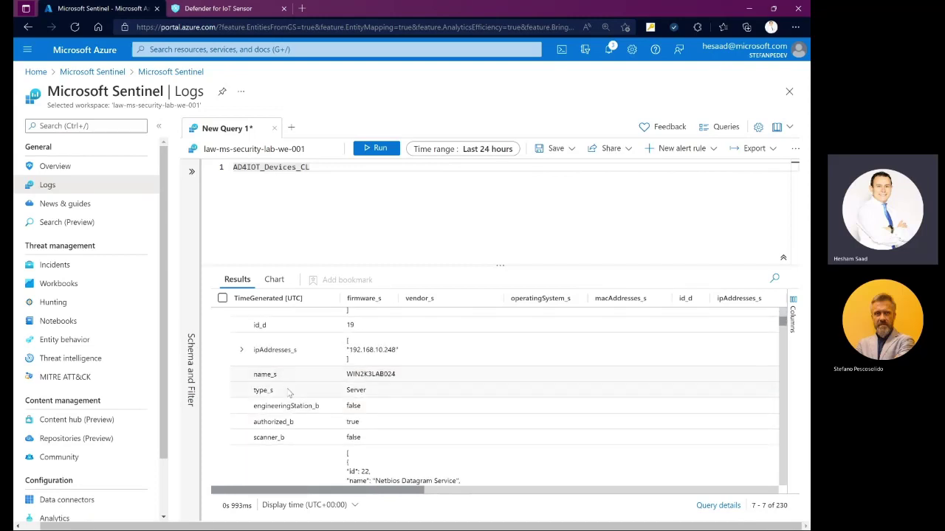
pyautogui.scroll(-1, 293, 394)
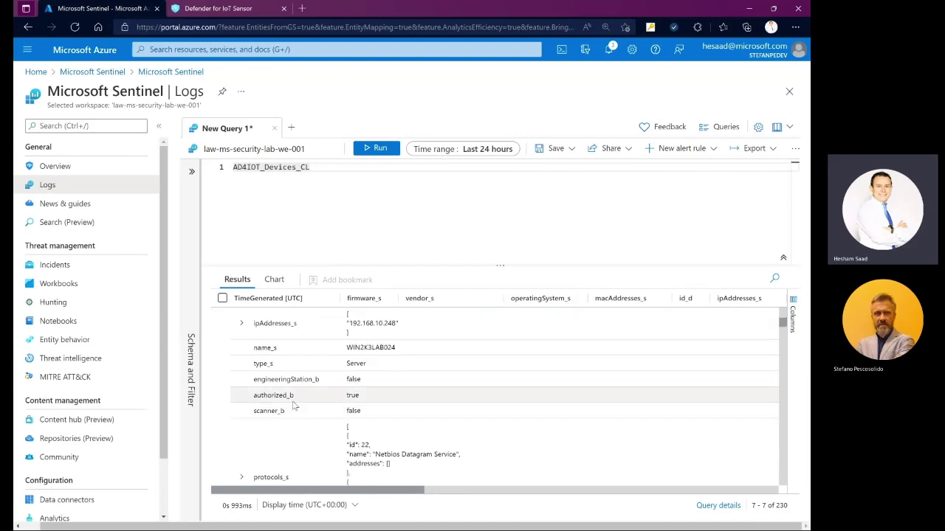
pyautogui.scroll(-2, 295, 408)
pyautogui.scroll(-2, 295, 408)
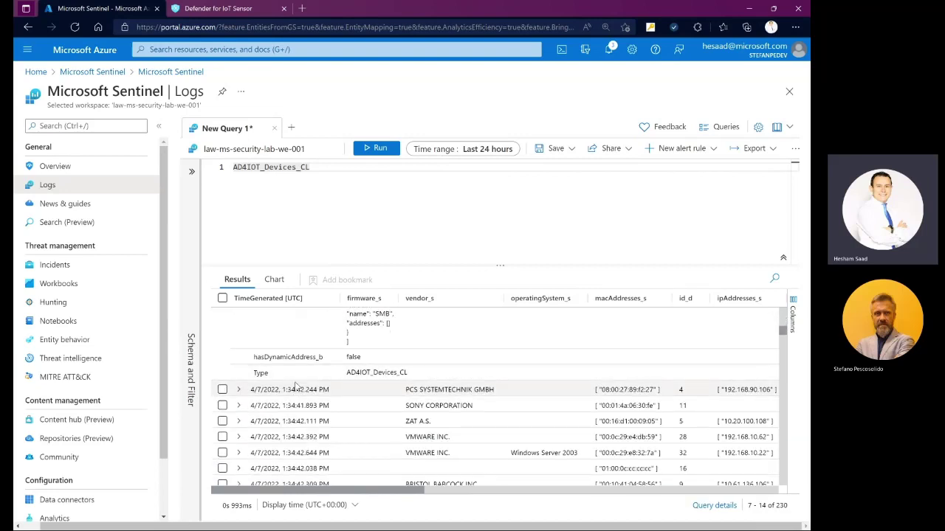
pyautogui.scroll(1, 293, 389)
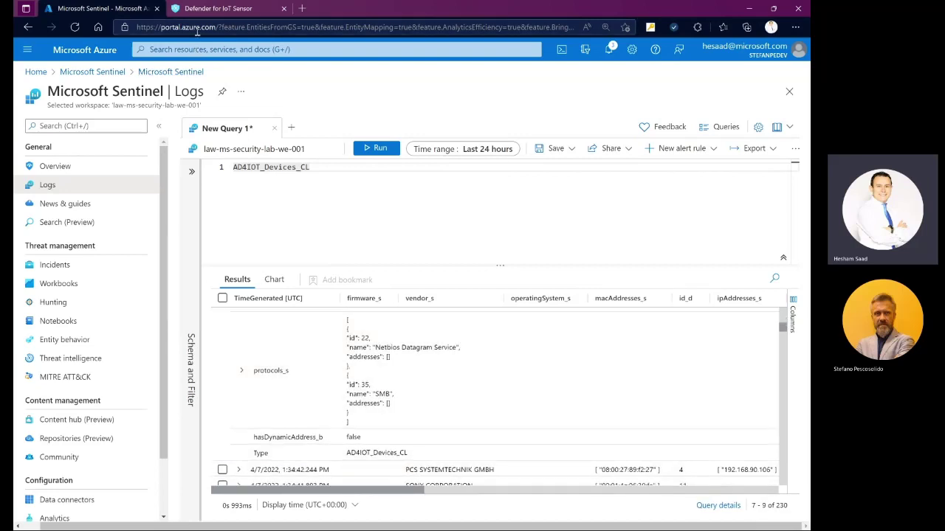
# Switch to the Defender for IoT sensor and open its device inventory
pyautogui.click(208, 11)
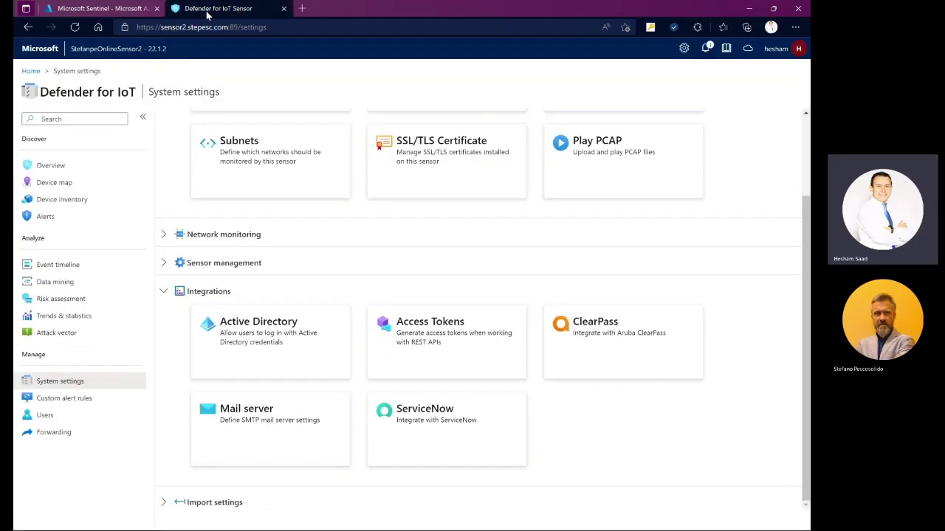
pyautogui.click(60, 199)
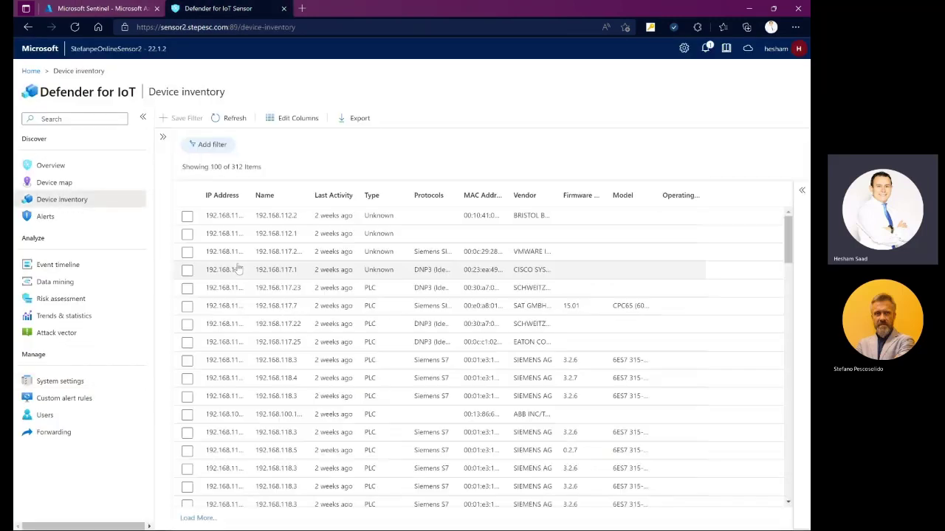
# View the details of the 192.168.112.2 device on the sensor, and return to the Sentinel logs with the schema pane expanded
pyautogui.click(211, 216)
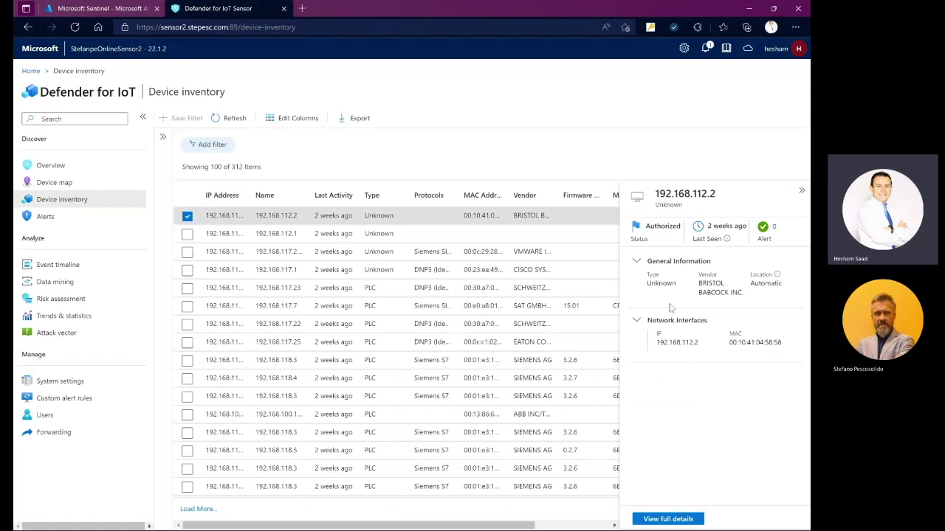
pyautogui.click(112, 9)
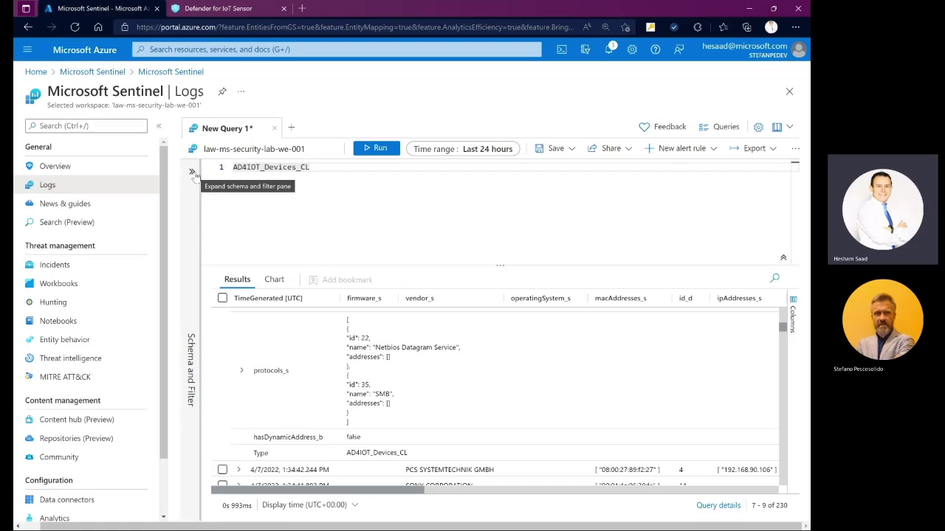
pyautogui.click(191, 172)
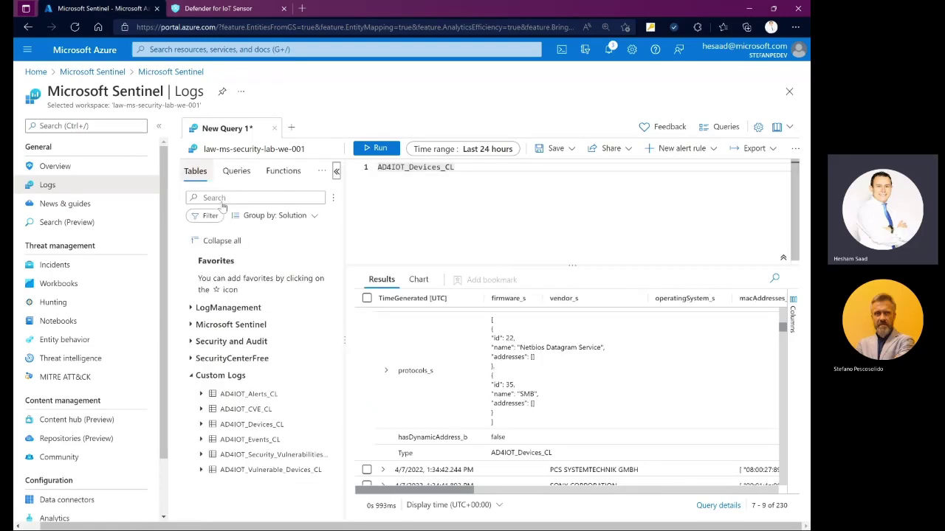
# Add AD4IOT_Events_CL as a separate query below the devices query and run it
pyautogui.press('Return')
pyautogui.press('Return')
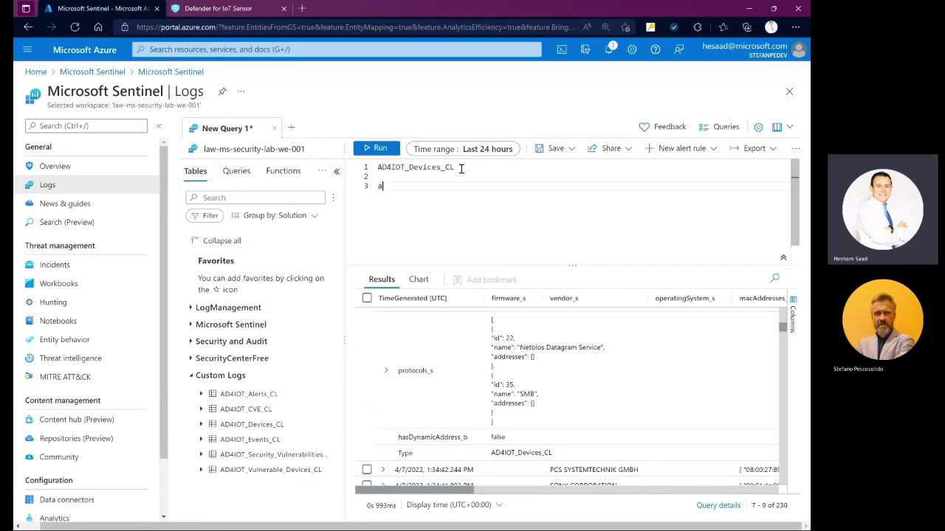
pyautogui.write('ad4')
pyautogui.press('Down')
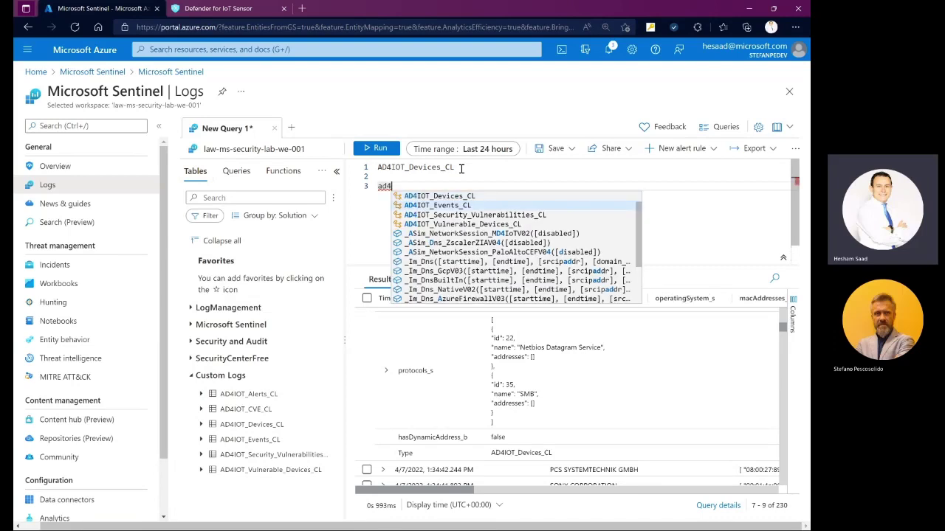
pyautogui.press('Tab')
pyautogui.press('Escape')
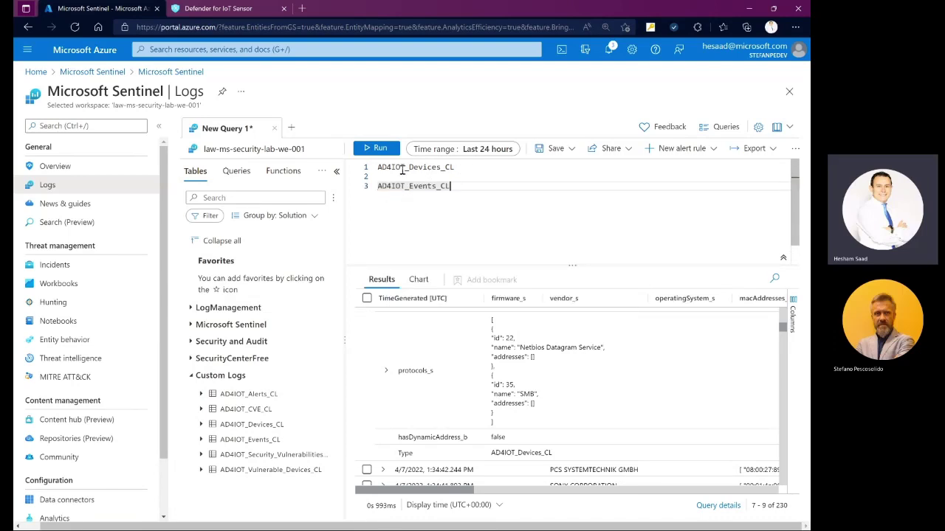
pyautogui.click(384, 148)
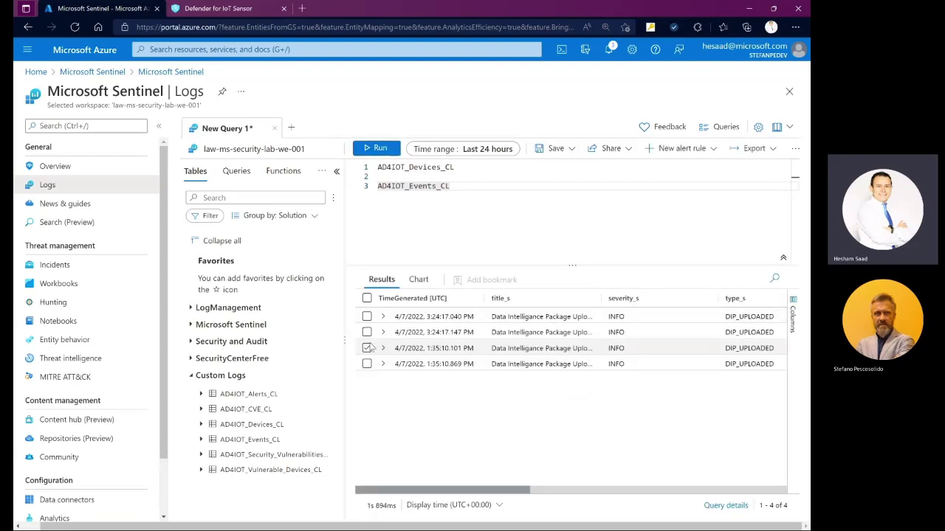
# Expand the first event record and examine its title, severity, type and content fields
pyautogui.click(383, 316)
pyautogui.scroll(-1, 415, 376)
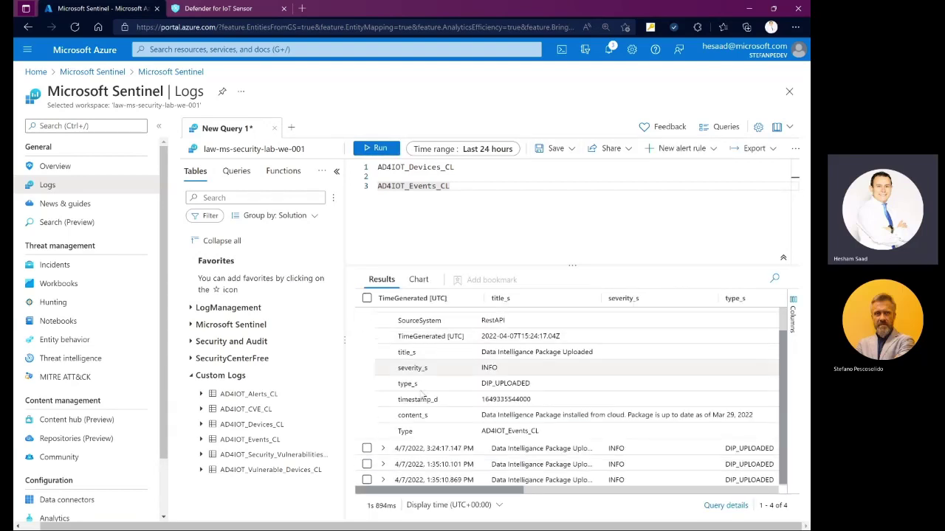
pyautogui.scroll(1, 428, 375)
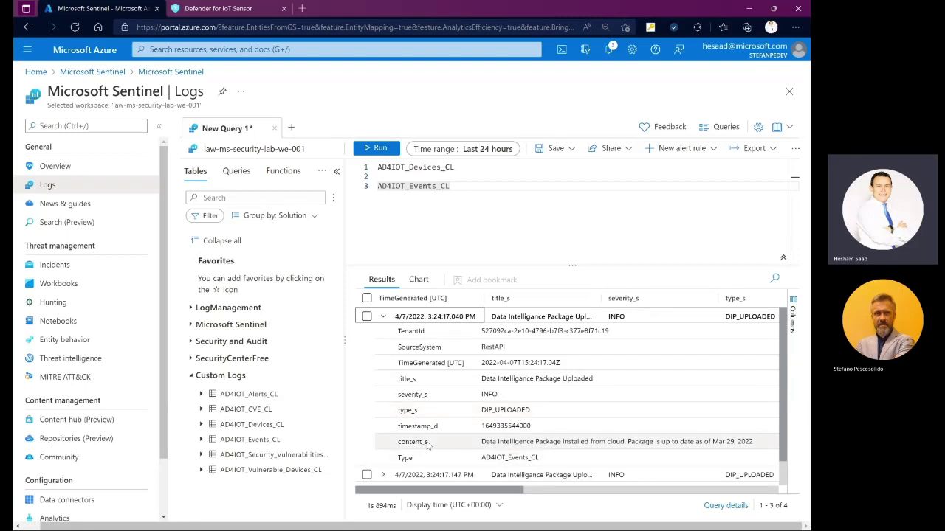
# Set the time range to Last 7 days and rerun the AD4IOT_Events_CL query
pyautogui.click(462, 148)
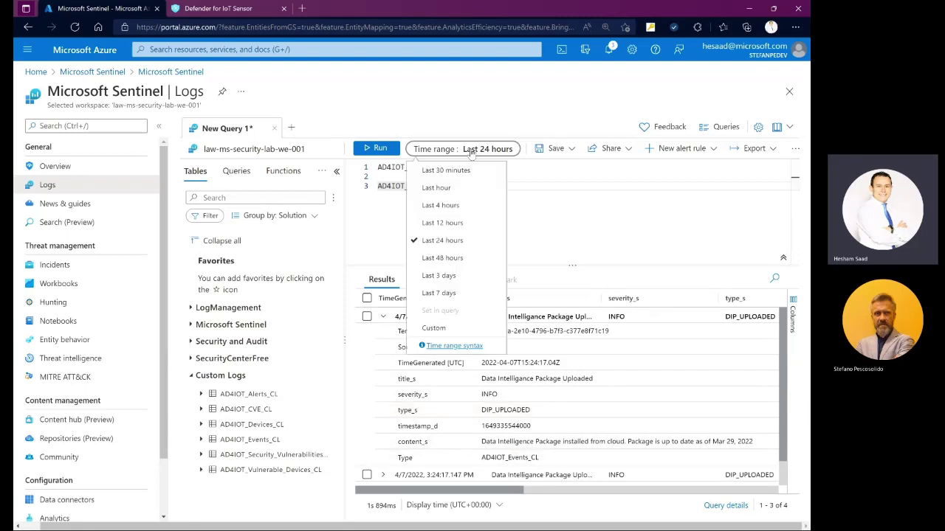
pyautogui.click(438, 293)
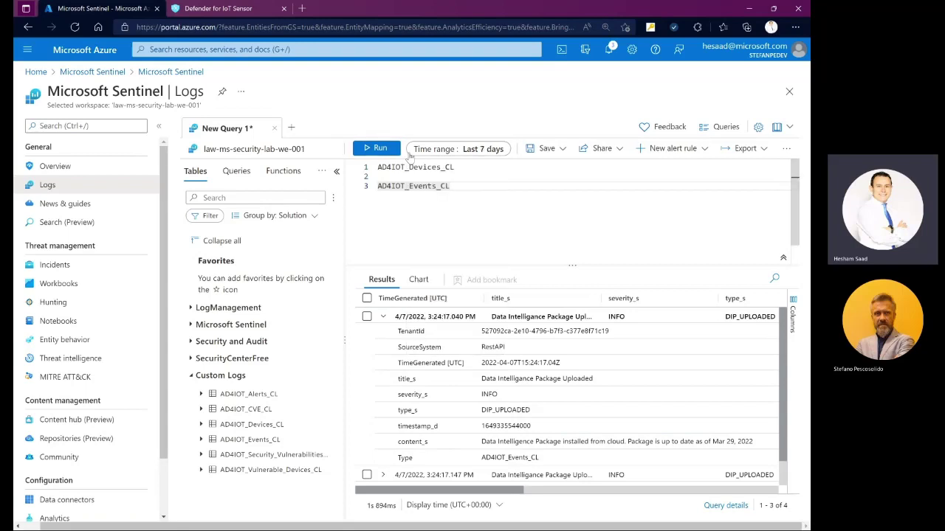
pyautogui.click(376, 150)
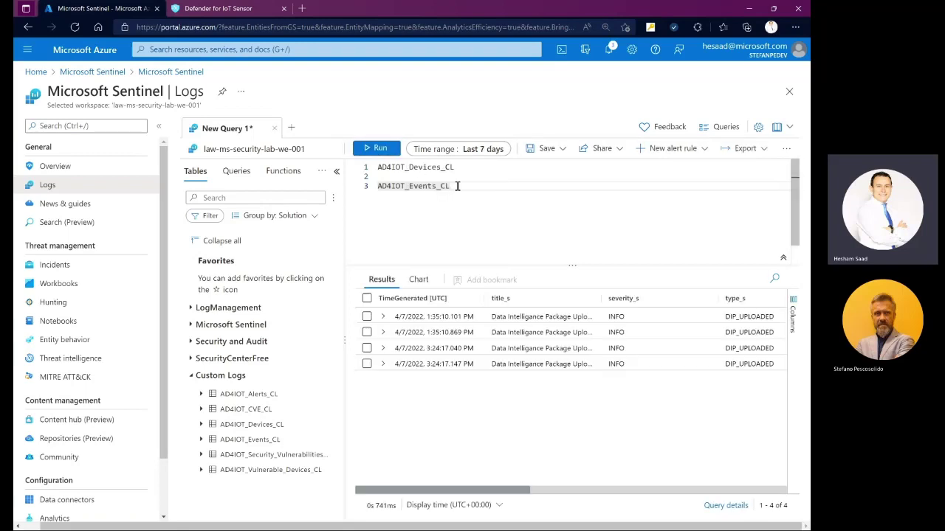
# Apply a custom time range starting on March 1, 2022 to the AD4IOT_Events_CL query
pyautogui.click(472, 149)
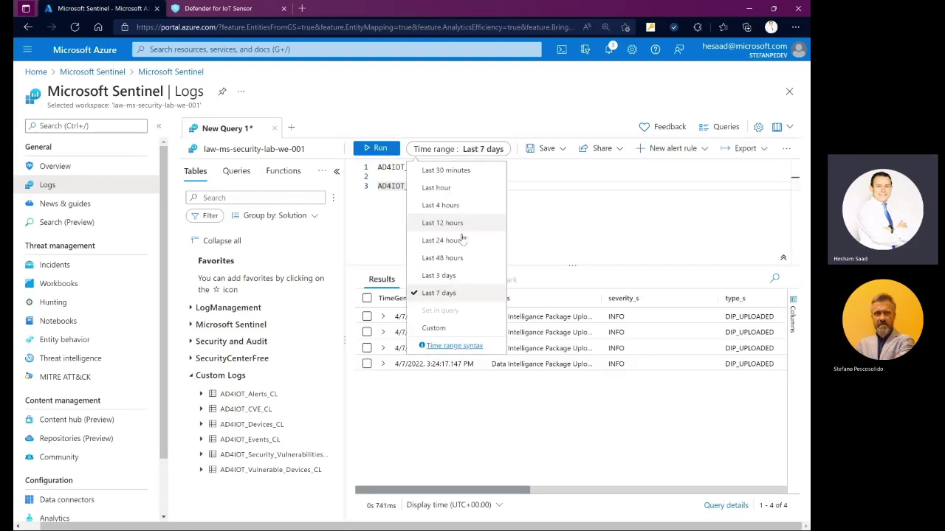
pyautogui.click(434, 328)
pyautogui.click(524, 198)
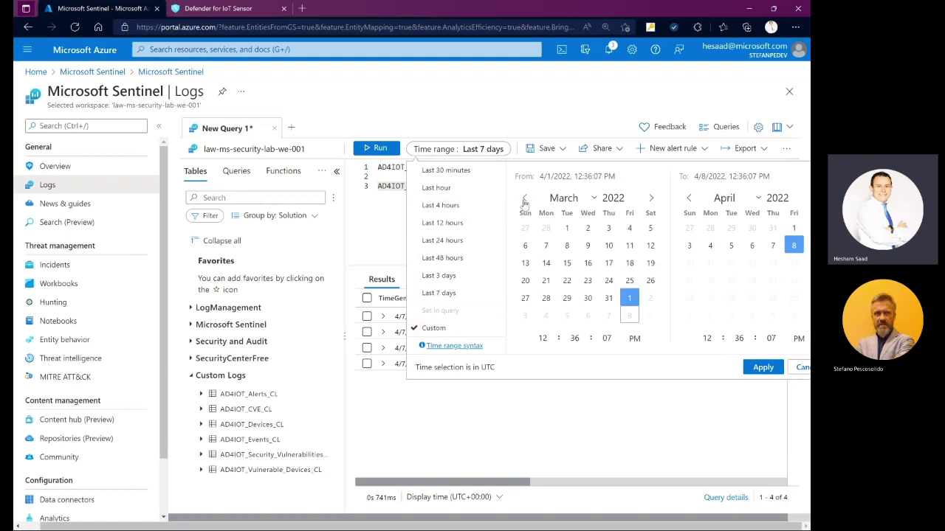
pyautogui.click(567, 228)
pyautogui.click(762, 367)
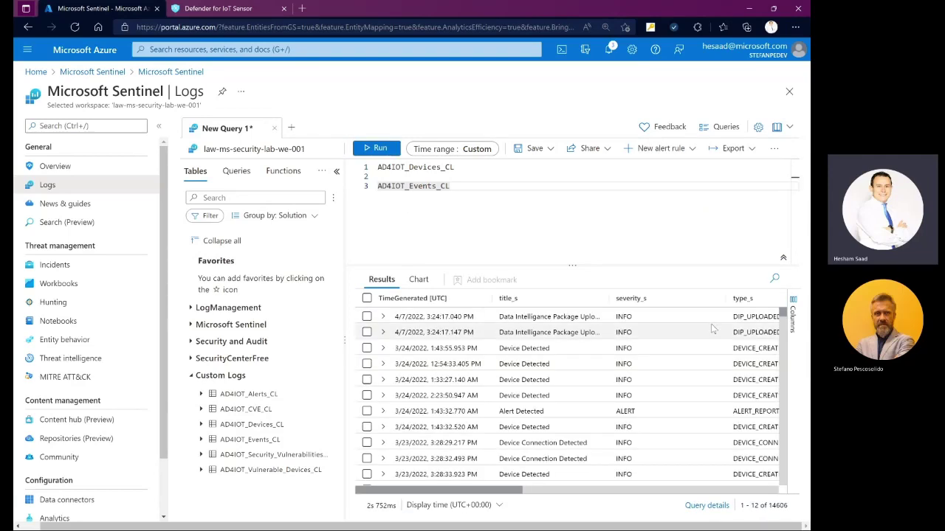
# Extend the events query with "| summarize by type_s" and run it
pyautogui.click(487, 187)
pyautogui.press('Return')
pyautogui.write('| summarize ')
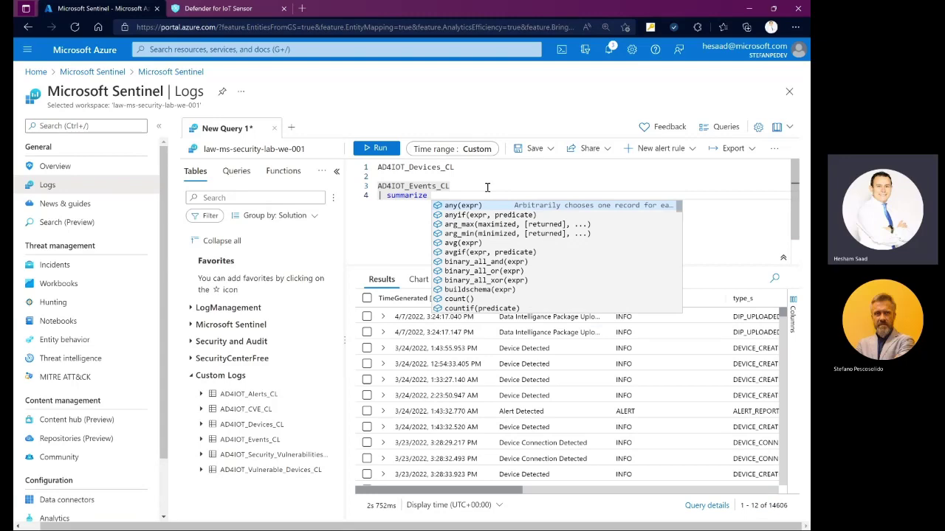
pyautogui.write('by')
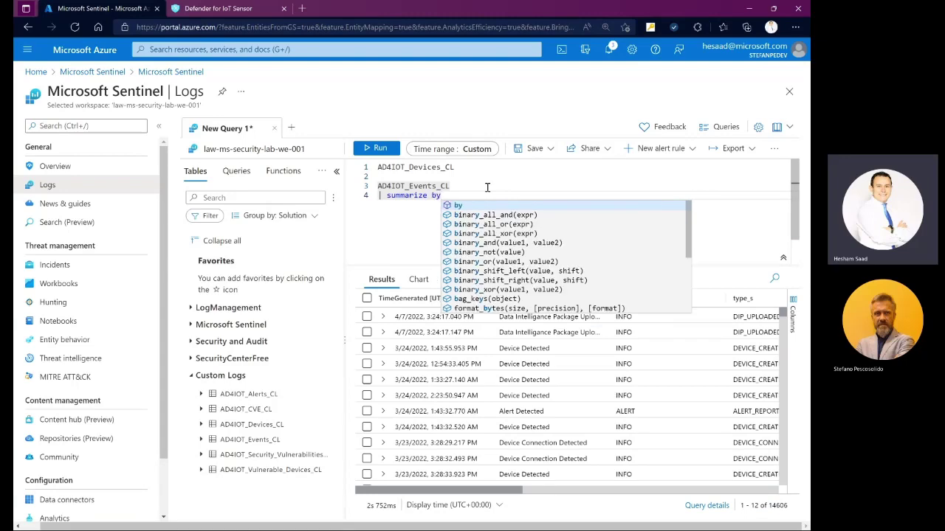
pyautogui.write(' ty')
pyautogui.press('Tab')
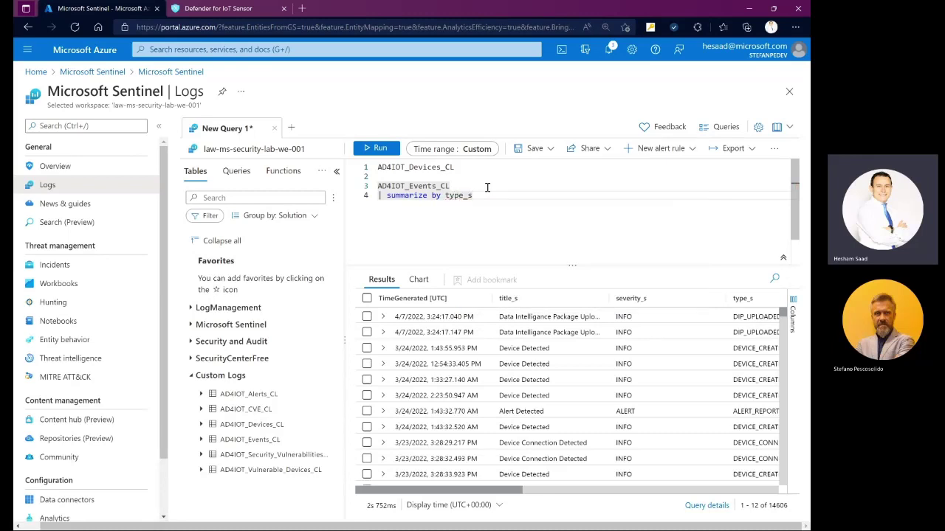
pyautogui.click(392, 151)
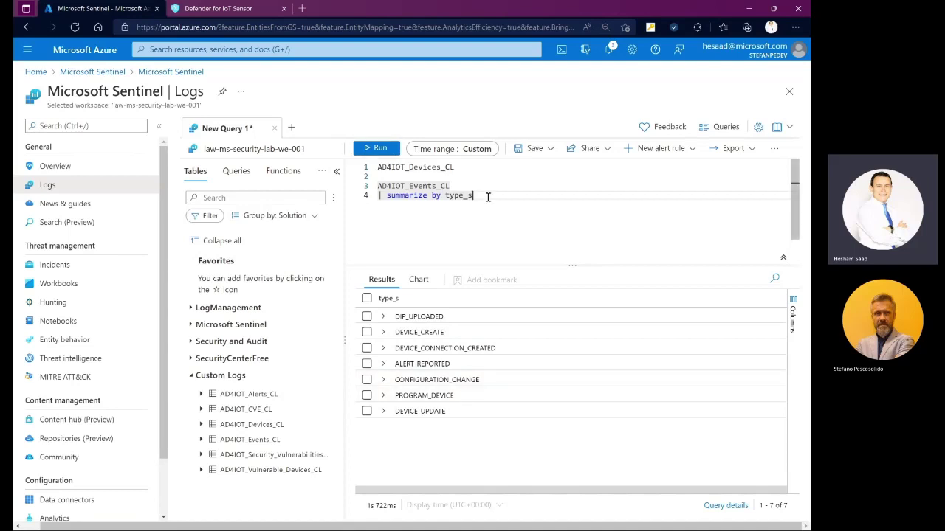
# Add AD4IOT_CVE_CL as a separate query below the summarized events query
pyautogui.press('Return')
pyautogui.press('Return')
pyautogui.write('ad')
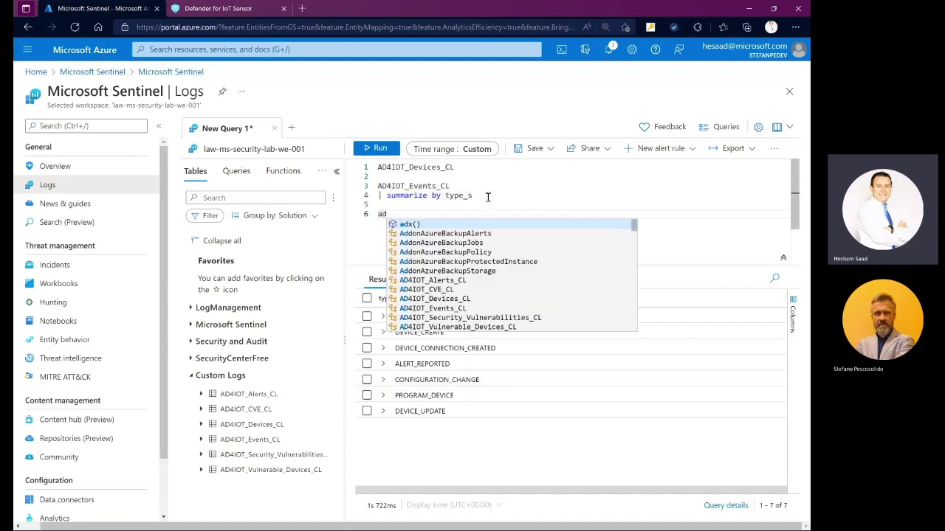
pyautogui.press('Down')
pyautogui.press('Down')
pyautogui.press('Down')
pyautogui.press('Down')
pyautogui.press('Down')
pyautogui.press('Down')
pyautogui.press('Down')
pyautogui.press('Down')
pyautogui.press('Down')
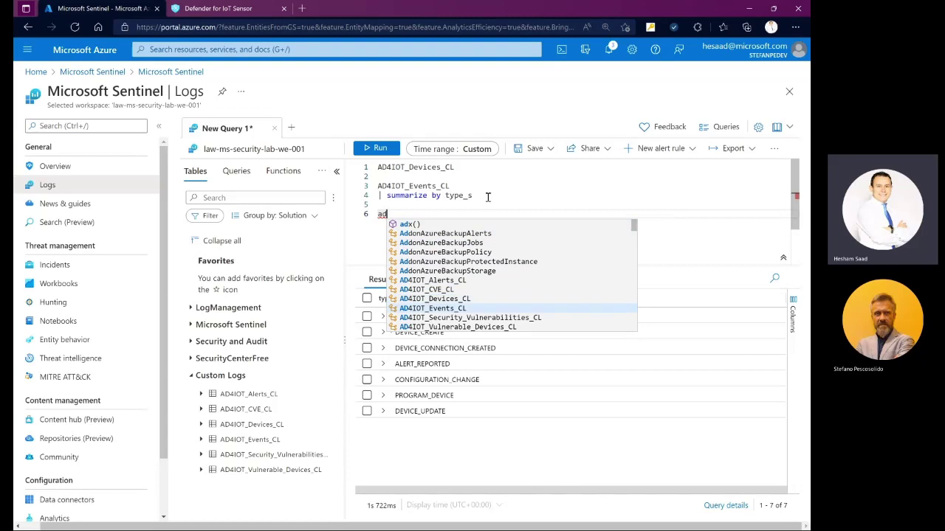
pyautogui.press('Up')
pyautogui.press('Up')
pyautogui.press('Return')
pyautogui.press('Return')
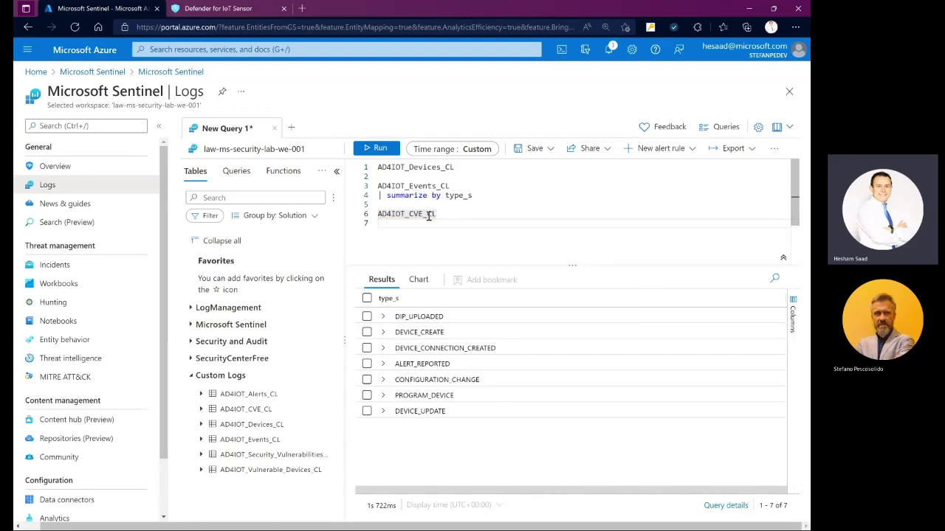
# Set the time range to Last 7 days and run the AD4IOT_CVE_CL query
pyautogui.click(453, 150)
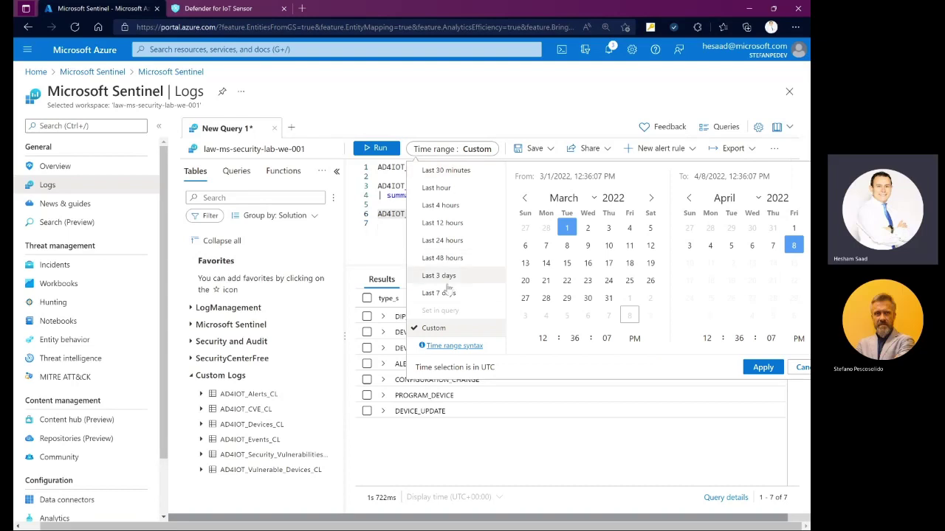
pyautogui.click(443, 293)
pyautogui.click(379, 149)
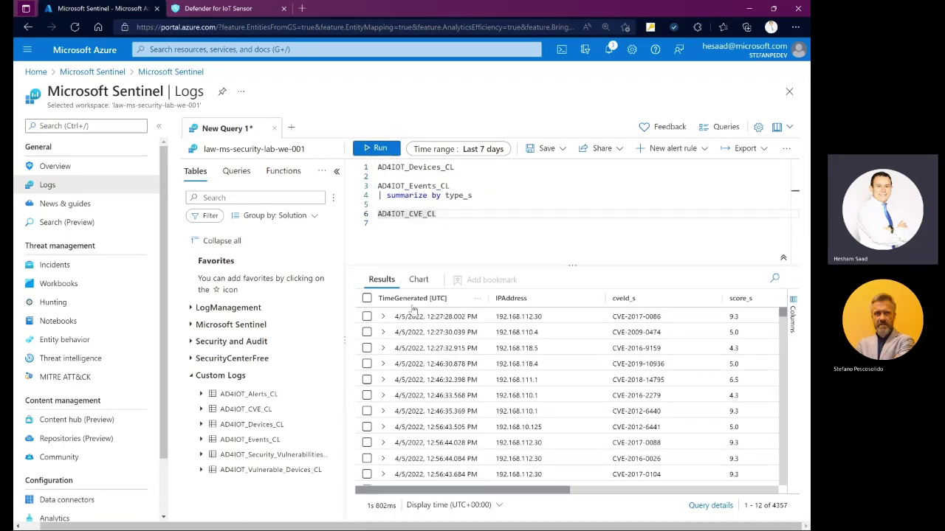
# Expand the first CVE record and examine its IP address, CVE ID, score, attack vector and description
pyautogui.click(382, 321)
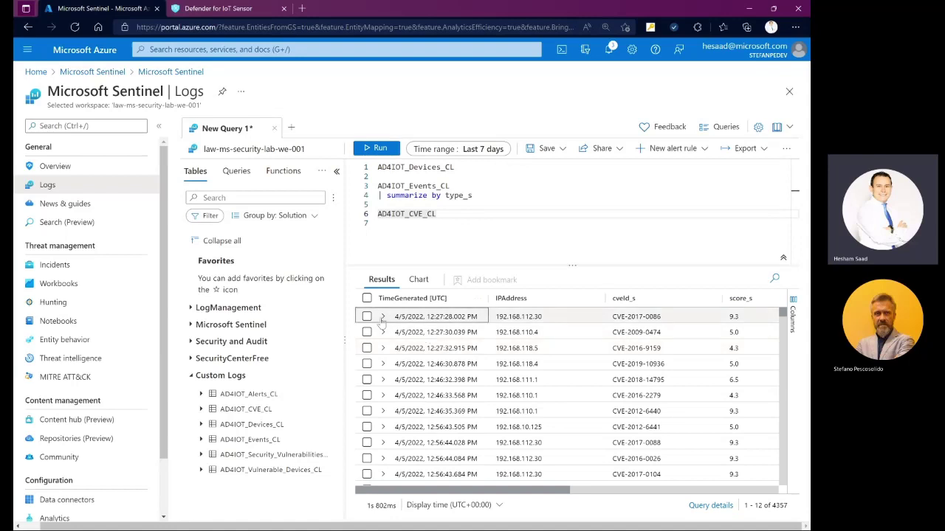
pyautogui.click(382, 316)
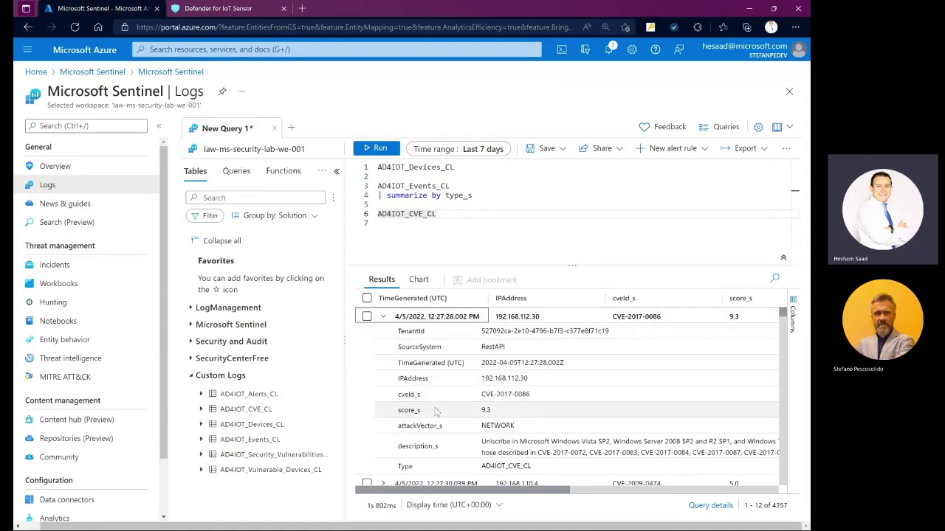
pyautogui.scroll(-1, 447, 399)
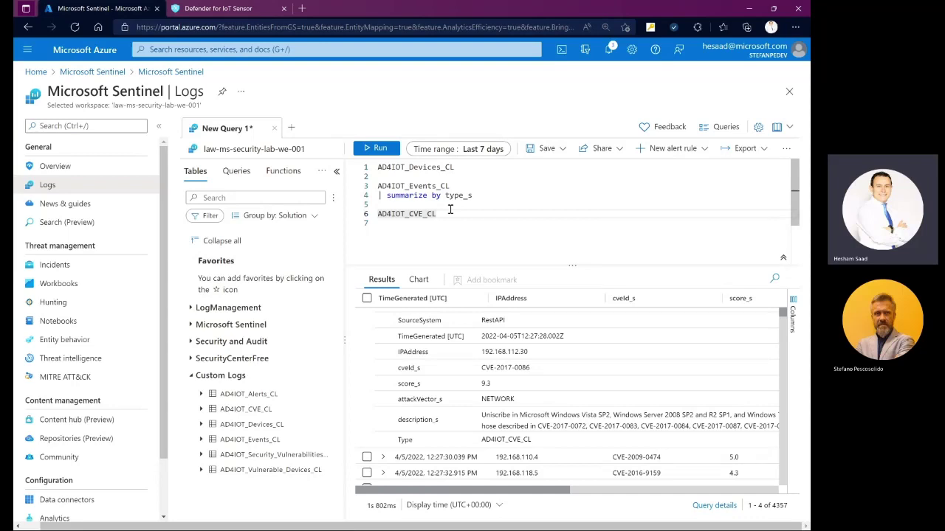
# Open the workspace's Content hub and search the solutions for "iot"
pyautogui.click(70, 422)
pyautogui.click(462, 85)
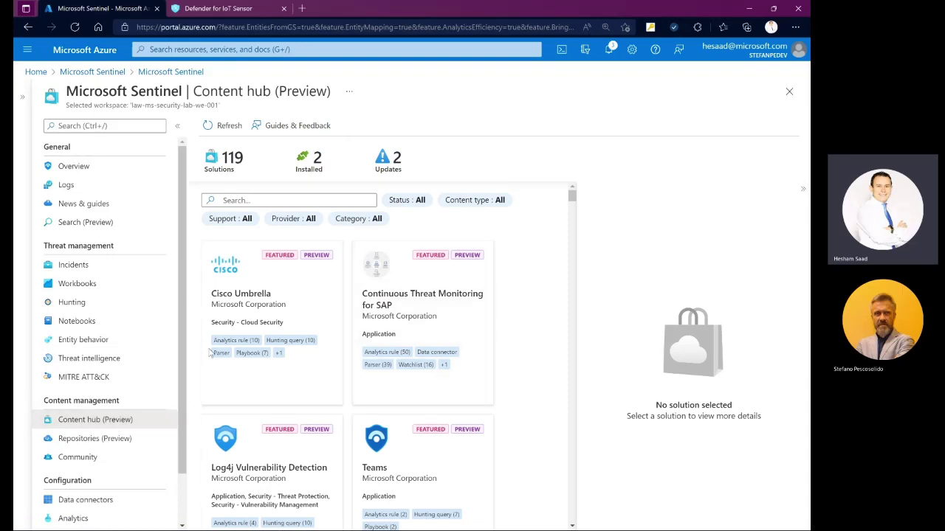
pyautogui.click(248, 196)
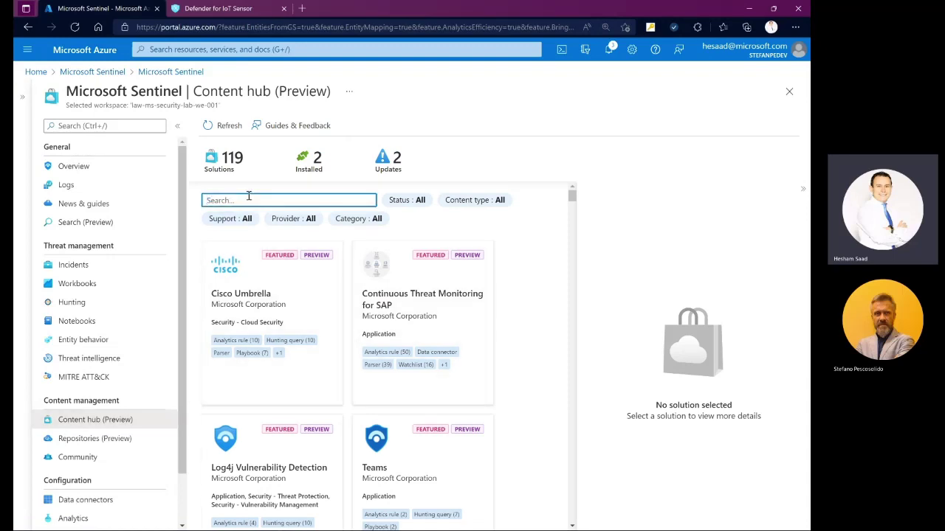
pyautogui.write('iot')
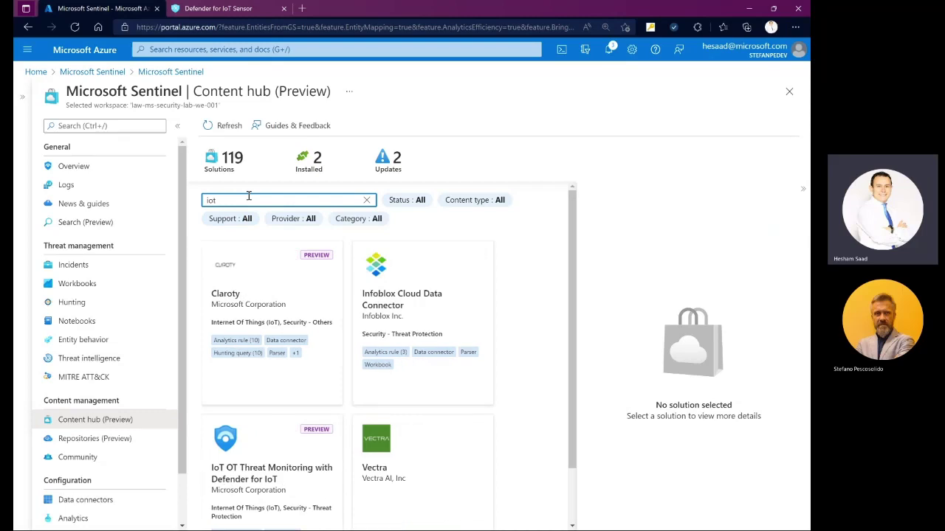
# Select the IoT OT Threat Monitoring with Defender for IoT solution and review its description, content types and pricing
pyautogui.scroll(-2, 313, 380)
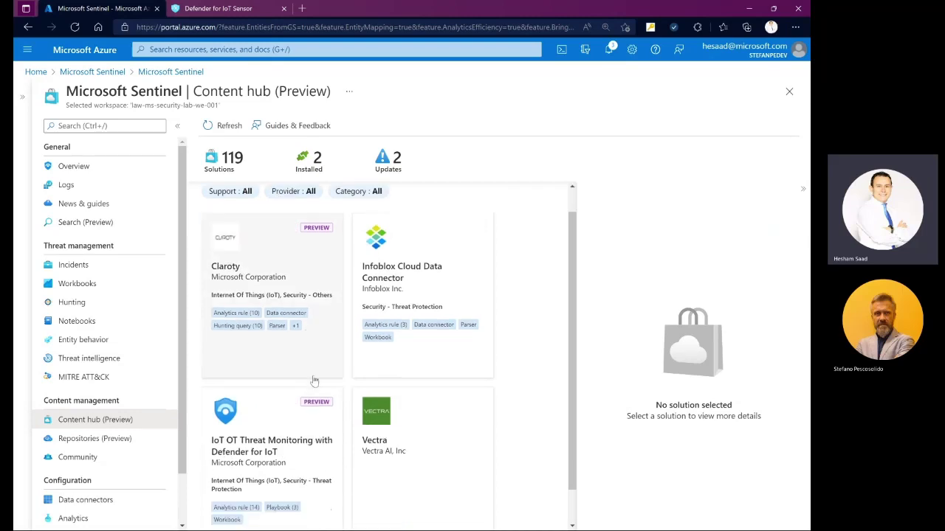
pyautogui.click(296, 408)
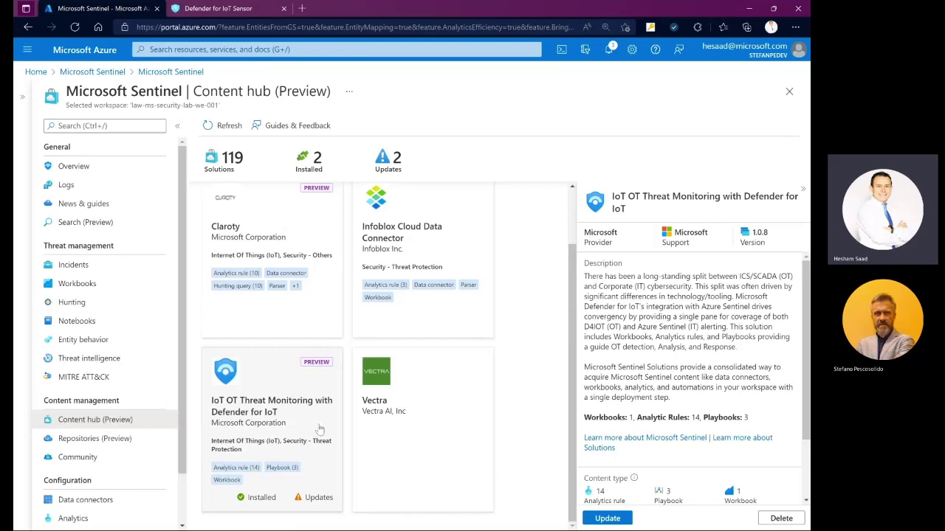
pyautogui.scroll(1, 320, 428)
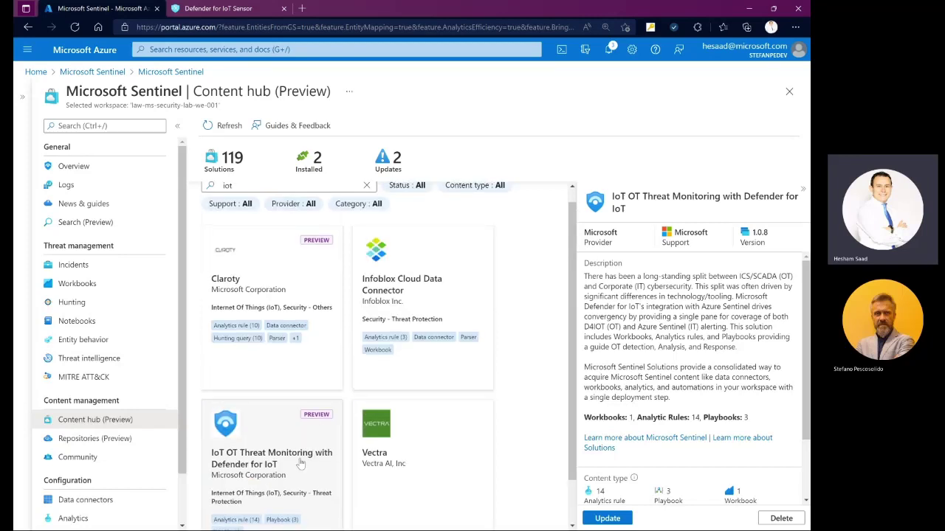
pyautogui.scroll(-2, 661, 365)
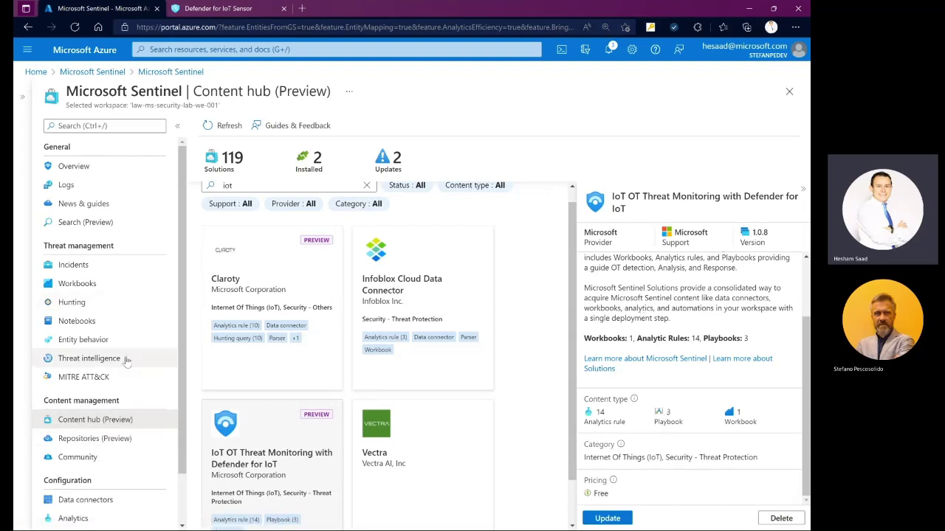
# Open the saved IoTOTThreatMonitoringwithDefenderforIoT workbook from the workspace's own workbooks
pyautogui.click(93, 286)
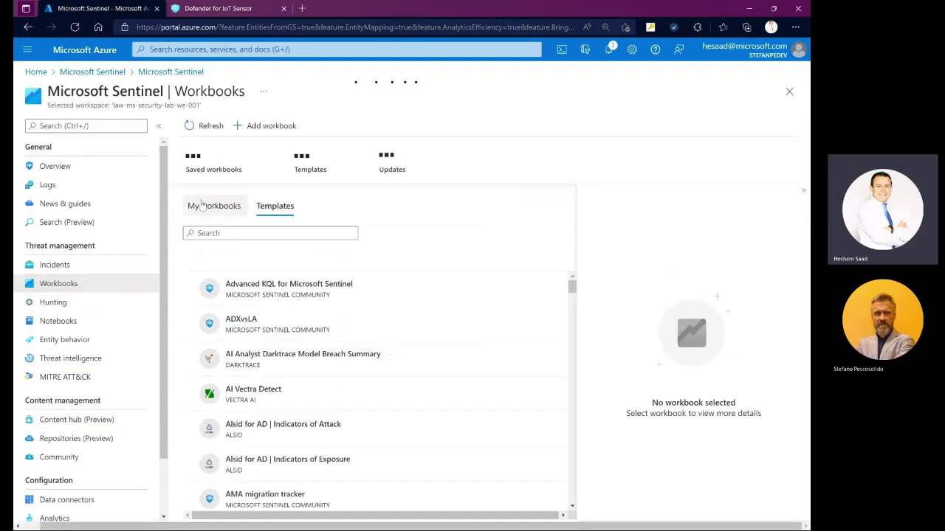
pyautogui.click(203, 209)
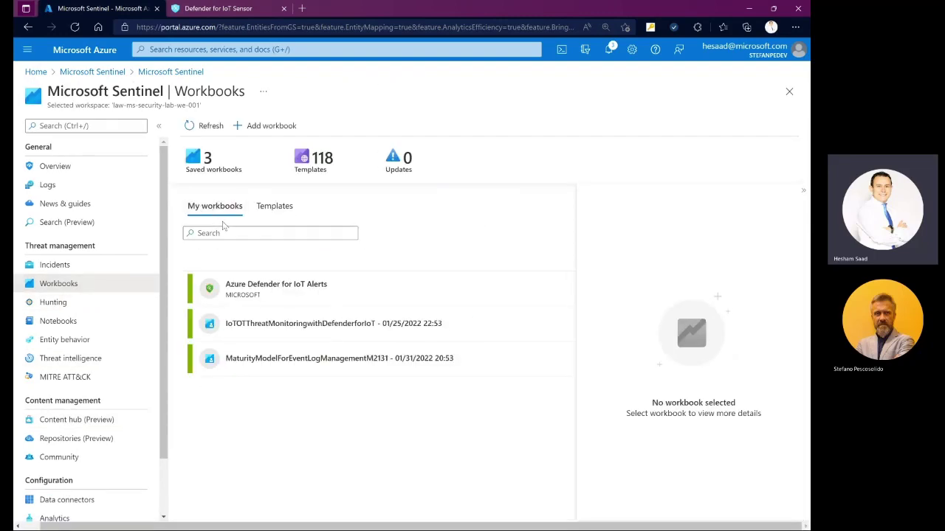
pyautogui.click(266, 325)
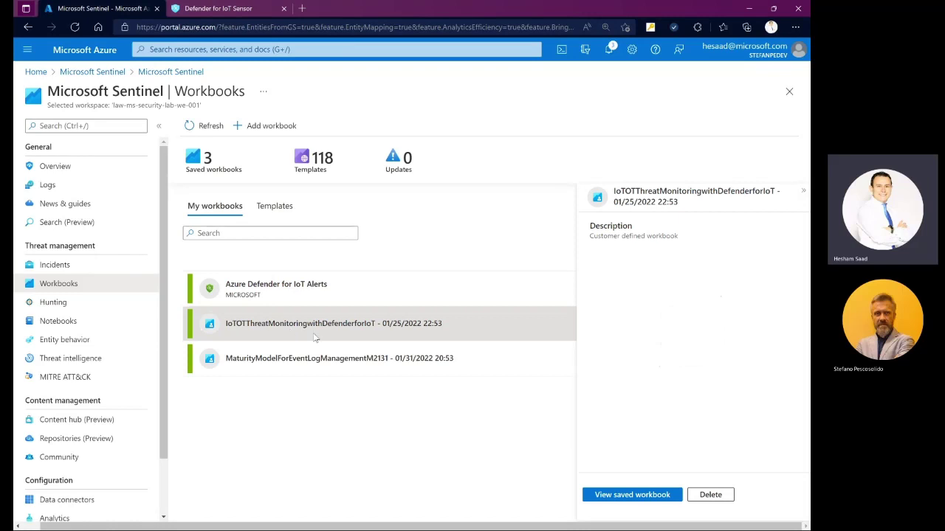
pyautogui.click(623, 498)
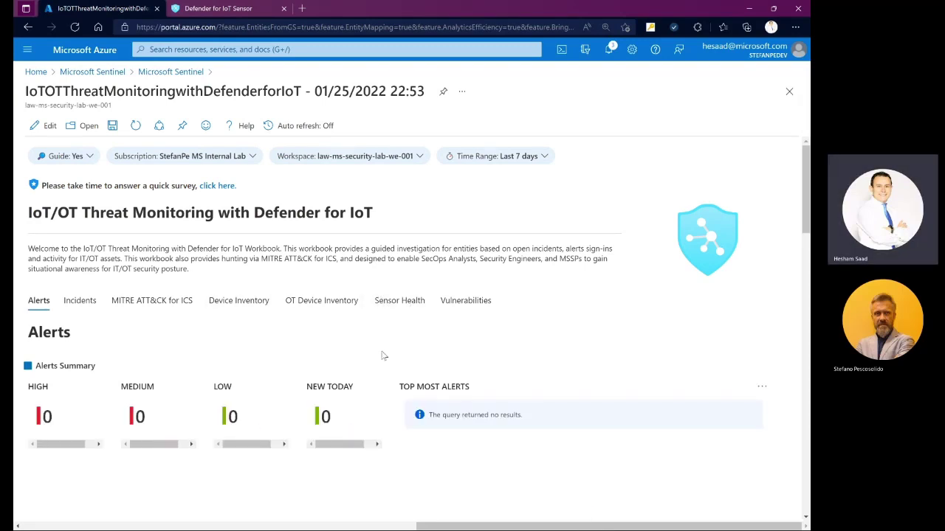
# Review the workbook's Incidents summary and its MITRE ATT&CK for ICS section down to the tactics details
pyautogui.click(79, 304)
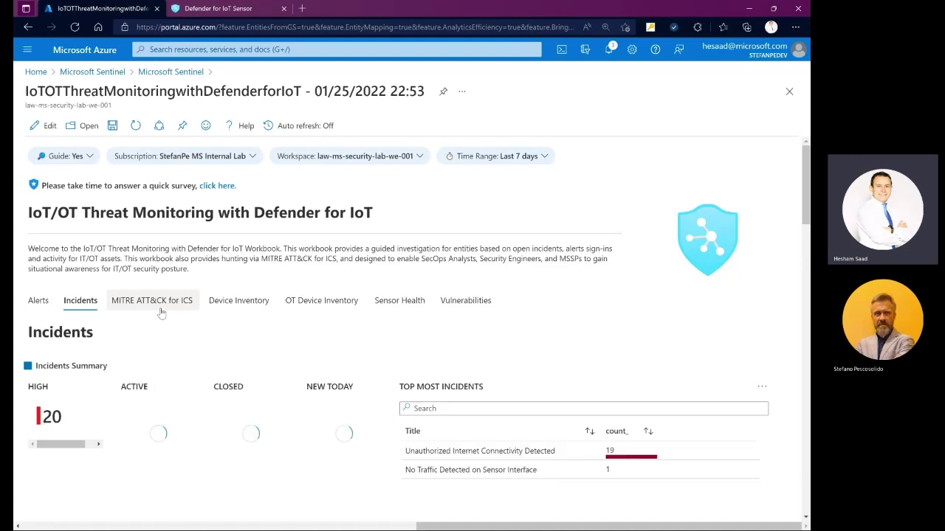
pyautogui.click(161, 313)
pyautogui.scroll(-1, 167, 315)
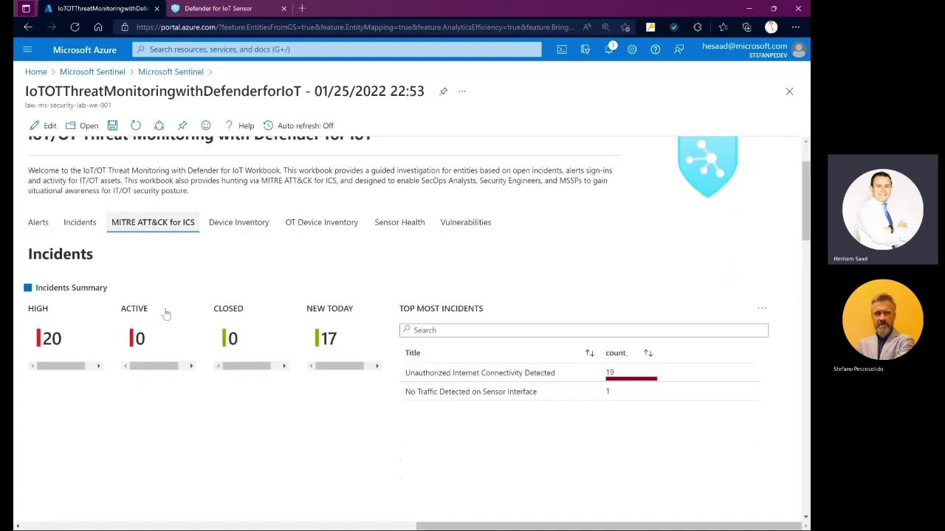
pyautogui.scroll(-1, 167, 317)
pyautogui.scroll(-3, 219, 405)
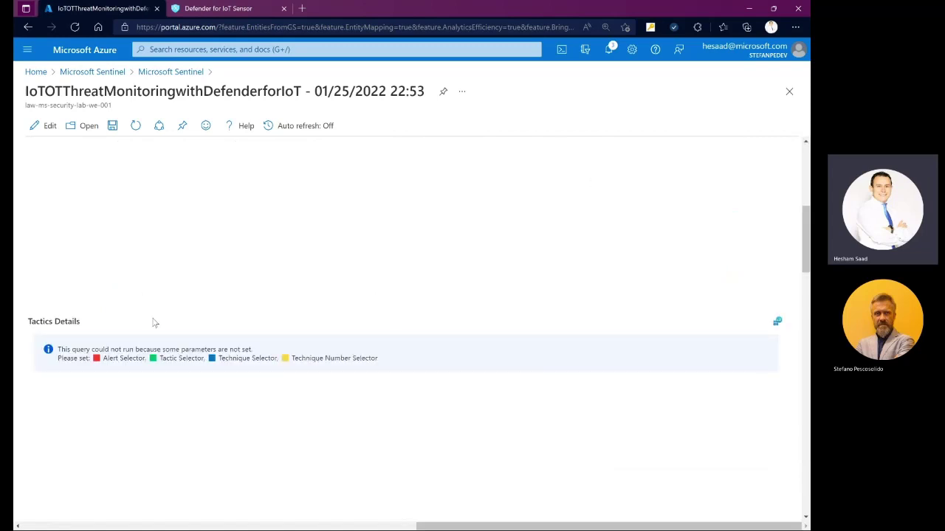
pyautogui.scroll(5, 155, 322)
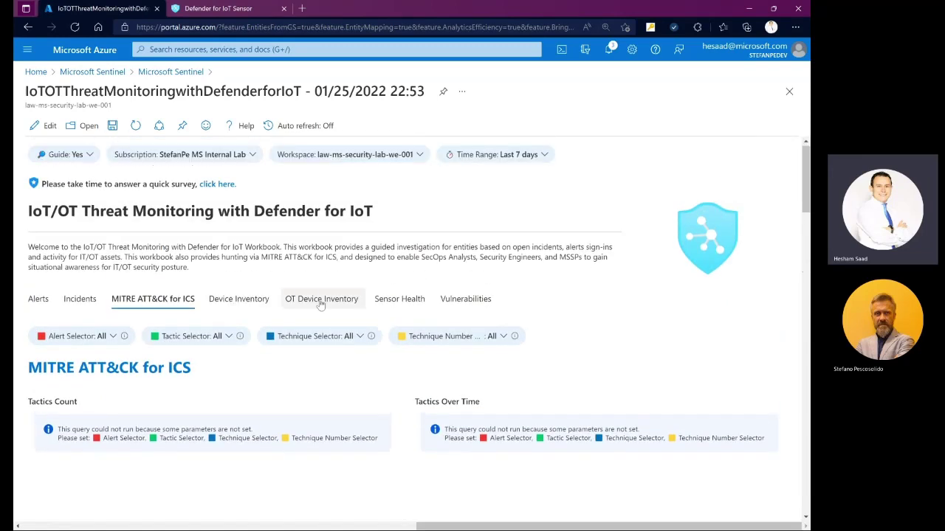
# Review the workbook's OT Device Inventory charts by vendor and subtype, and its Vulnerabilities CVE data
pyautogui.click(321, 301)
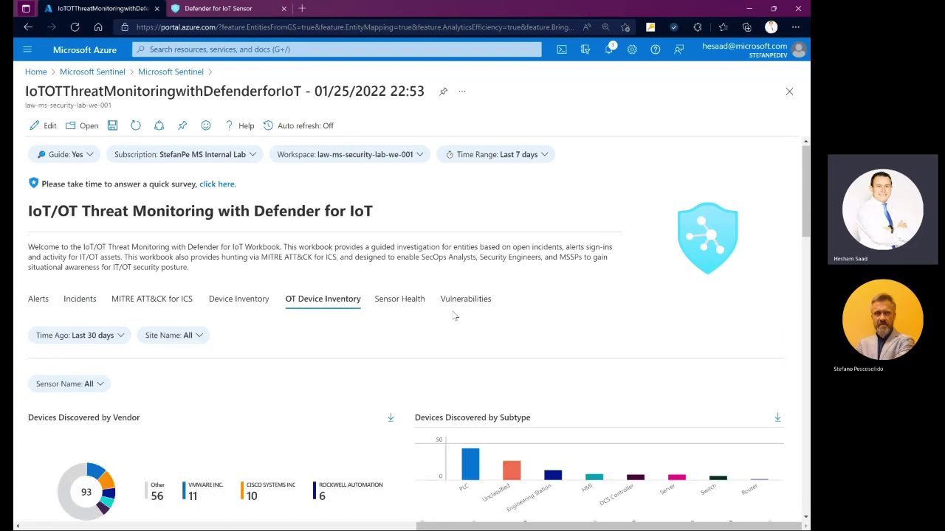
pyautogui.scroll(-3, 455, 316)
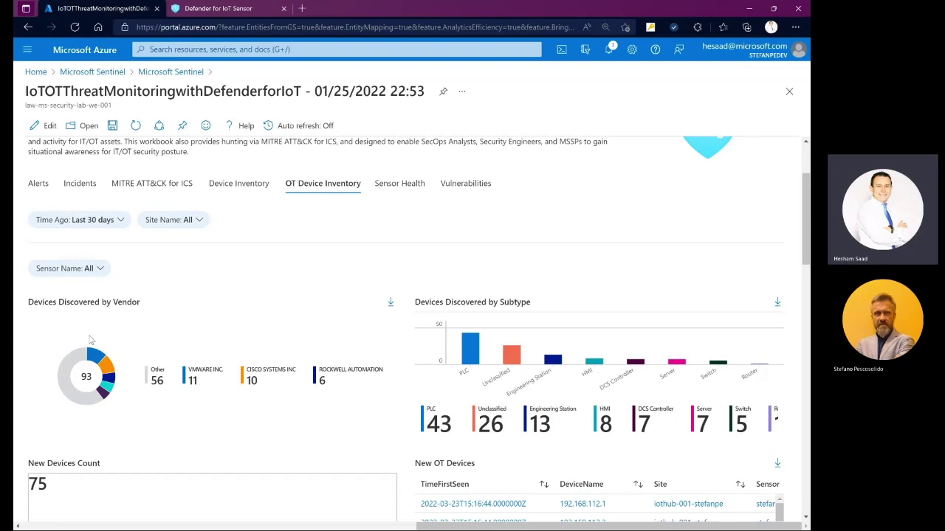
pyautogui.click(465, 184)
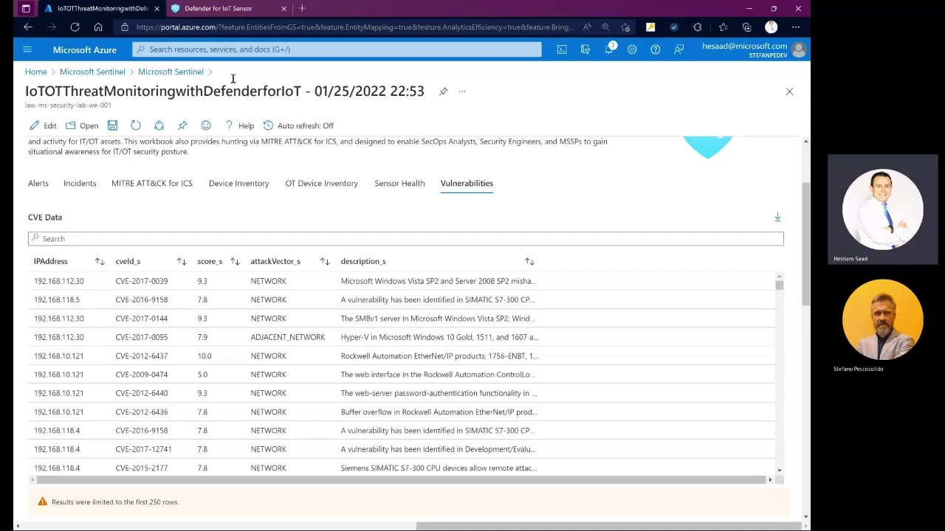
# Return to the Sentinel workbooks list and switch to the PowerPoint slide show showing the High Level Integration Flow
pyautogui.click(164, 74)
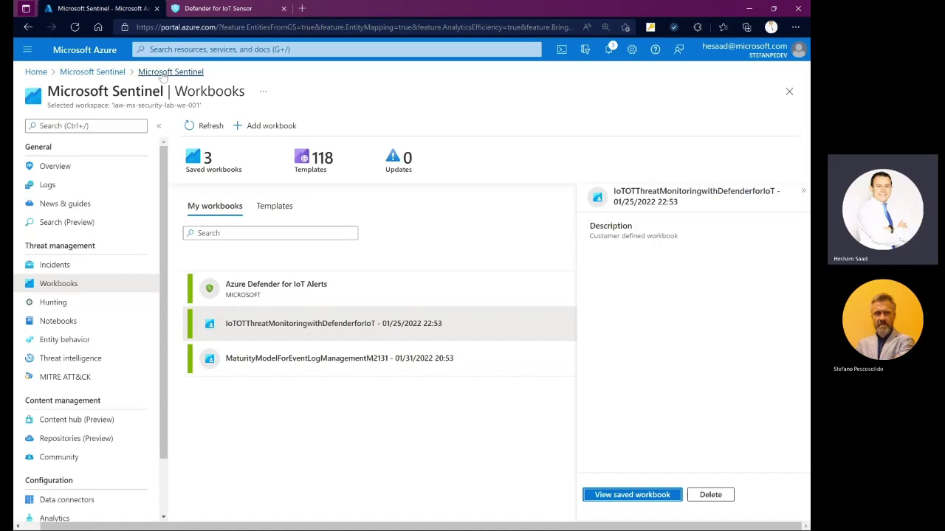
pyautogui.hotkey('alt', 'Tab')
pyautogui.hotkey('alt', 'Tab')
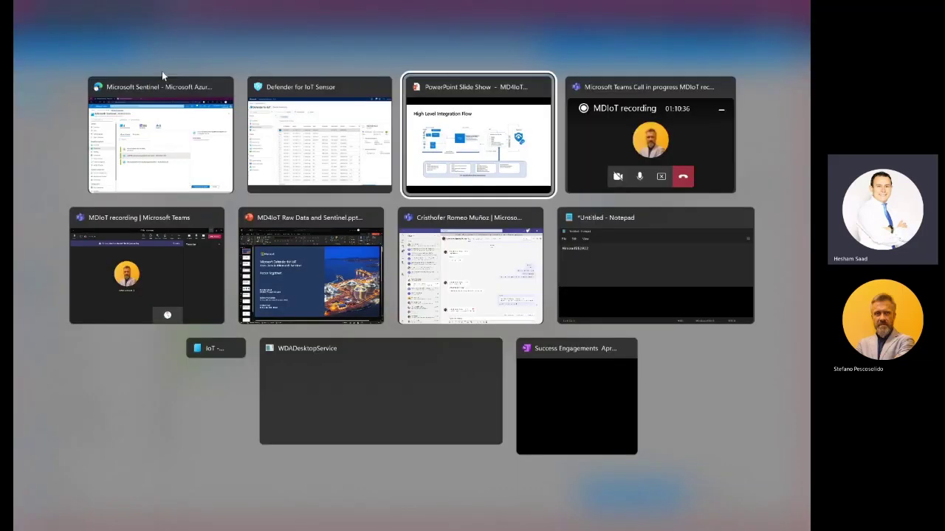